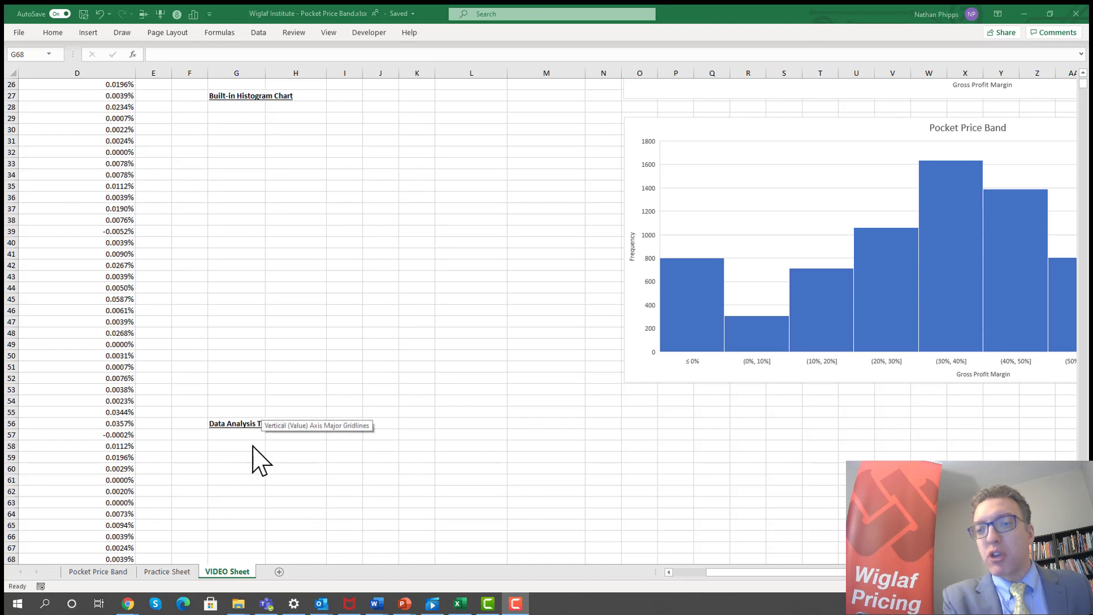
Start the Histogram analysis from the Data Analysis tools with cell G58 selected under the Data Analysis ToolPak heading.
click(227, 445)
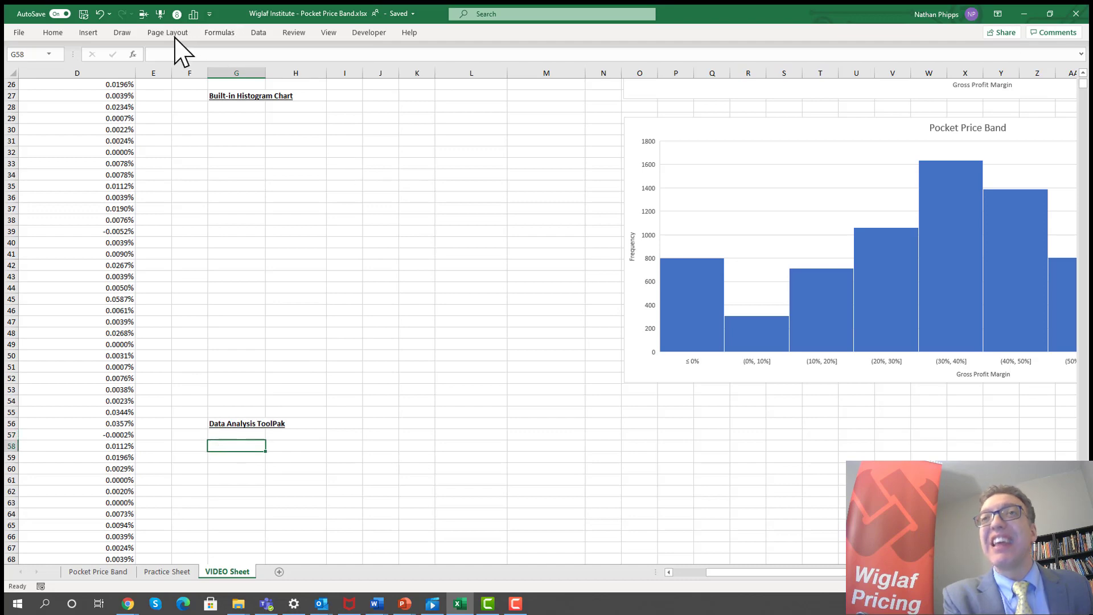
click(257, 33)
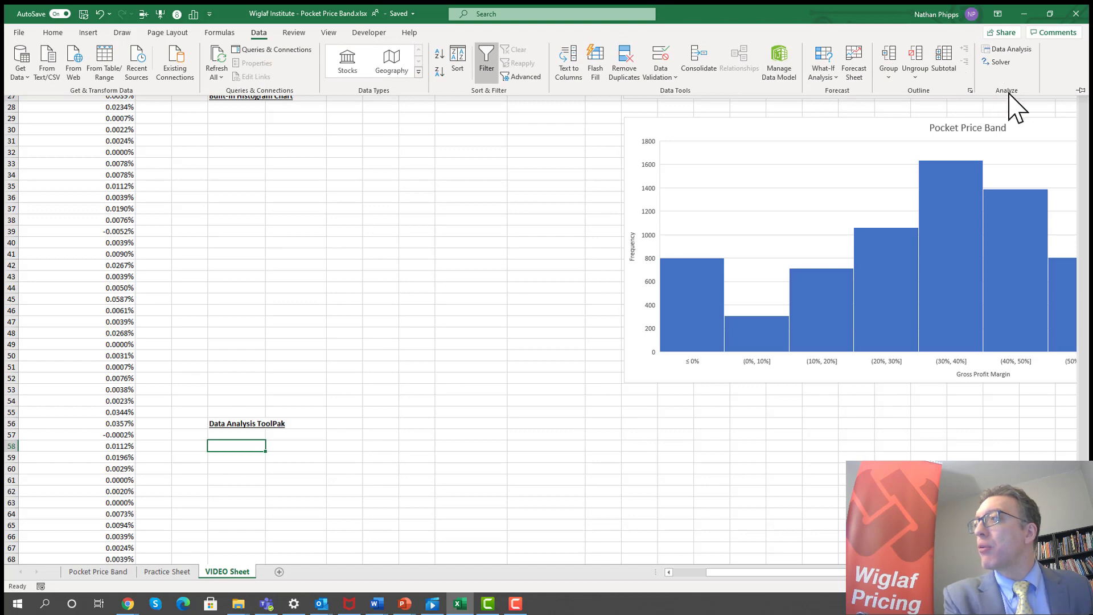
click(1011, 50)
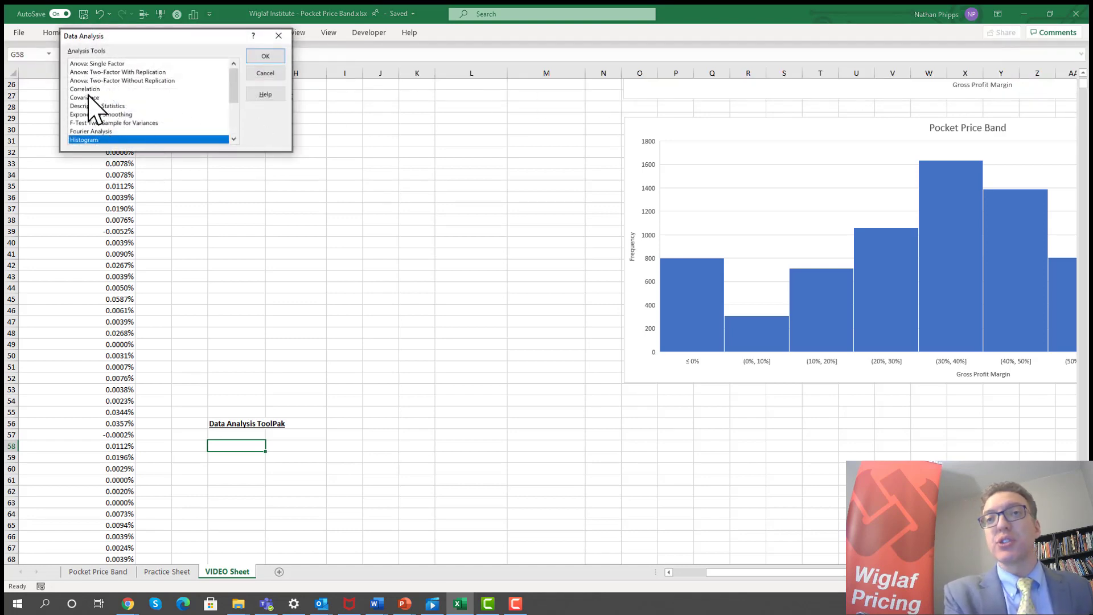
click(265, 57)
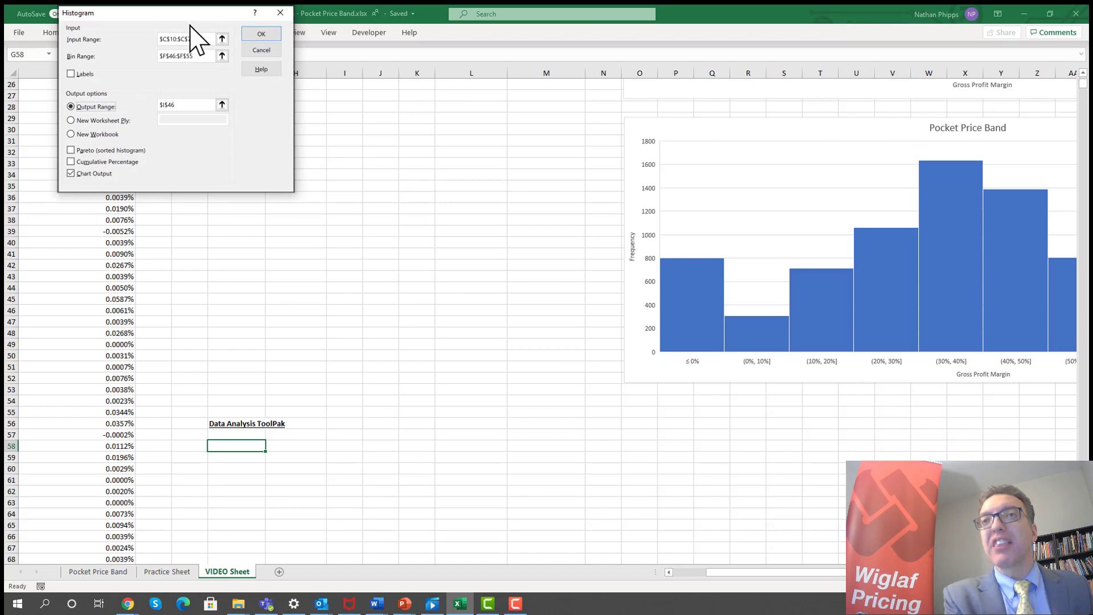
drag(190, 24, 406, 154)
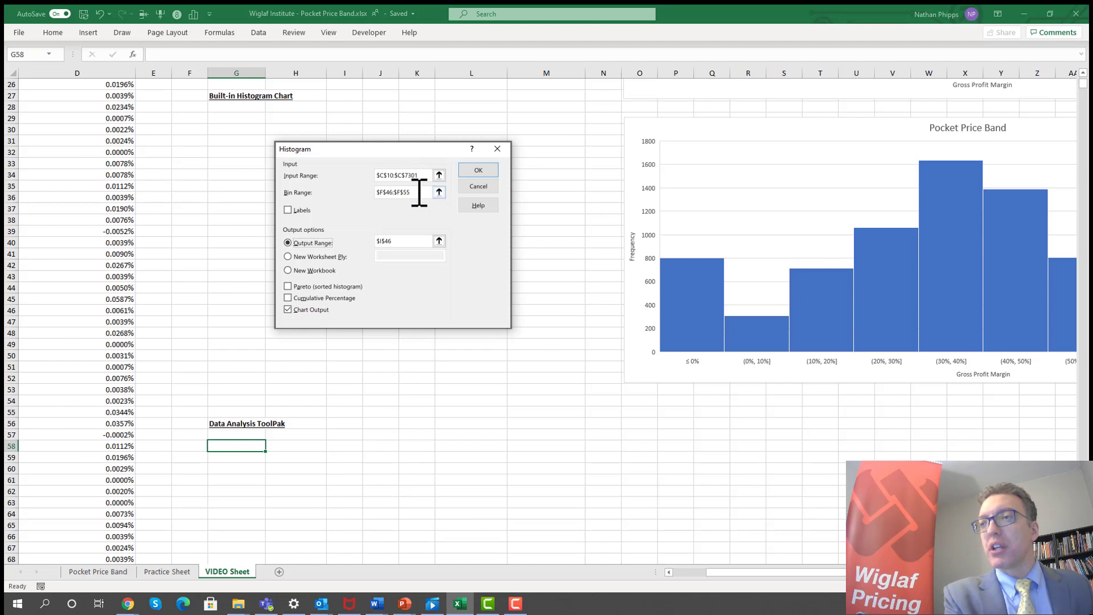
Clear the existing bin range, output range and input range from the Histogram settings.
drag(420, 192, 320, 189)
key(Delete)
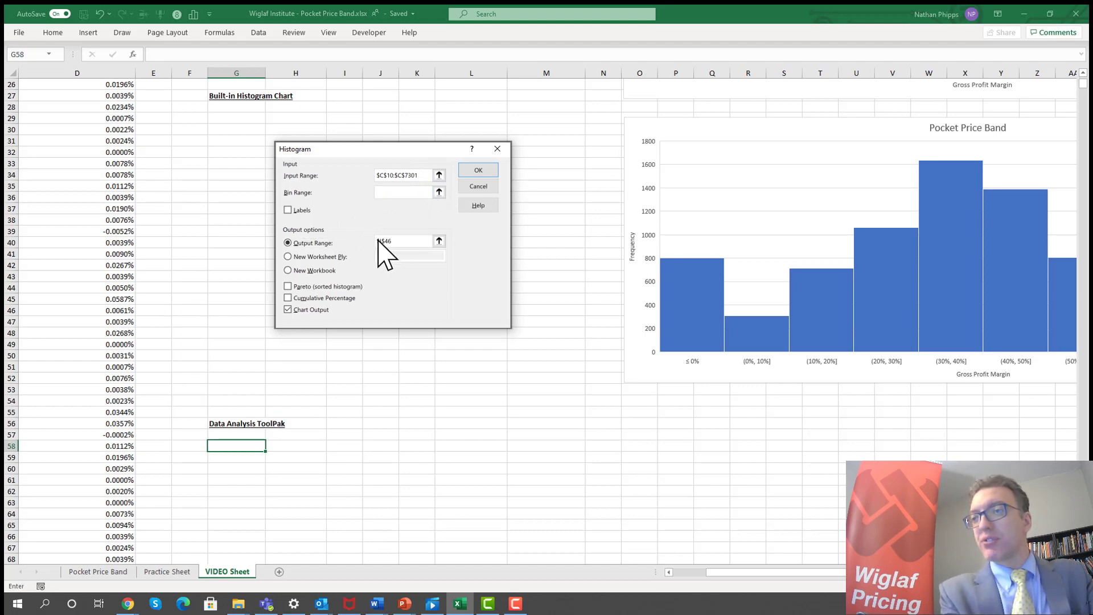
click(397, 244)
drag(397, 244, 374, 239)
key(Delete)
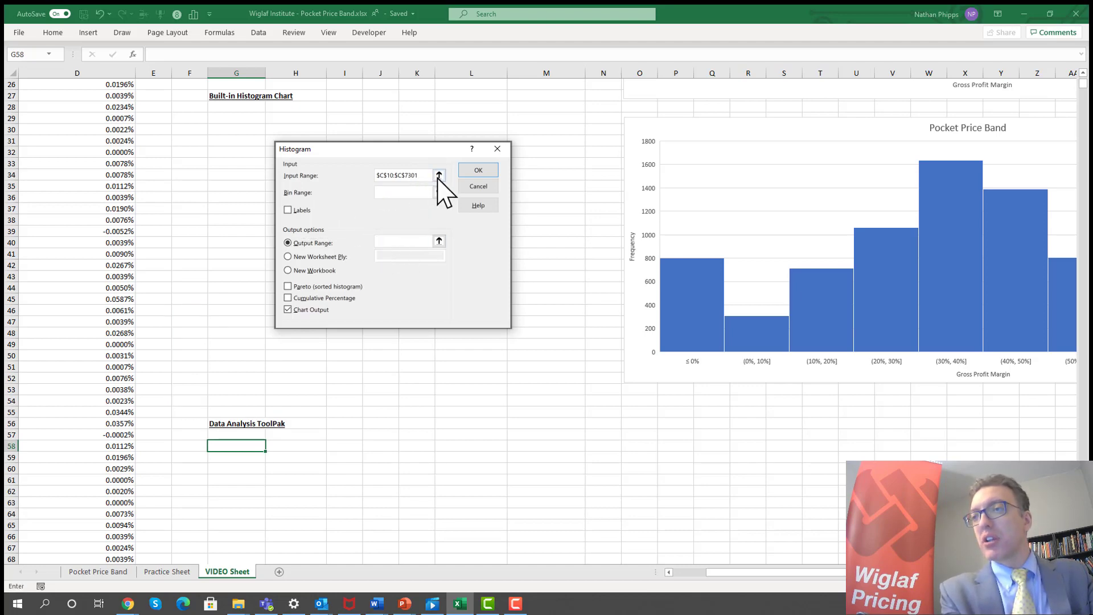
drag(424, 176, 349, 188)
key(Delete)
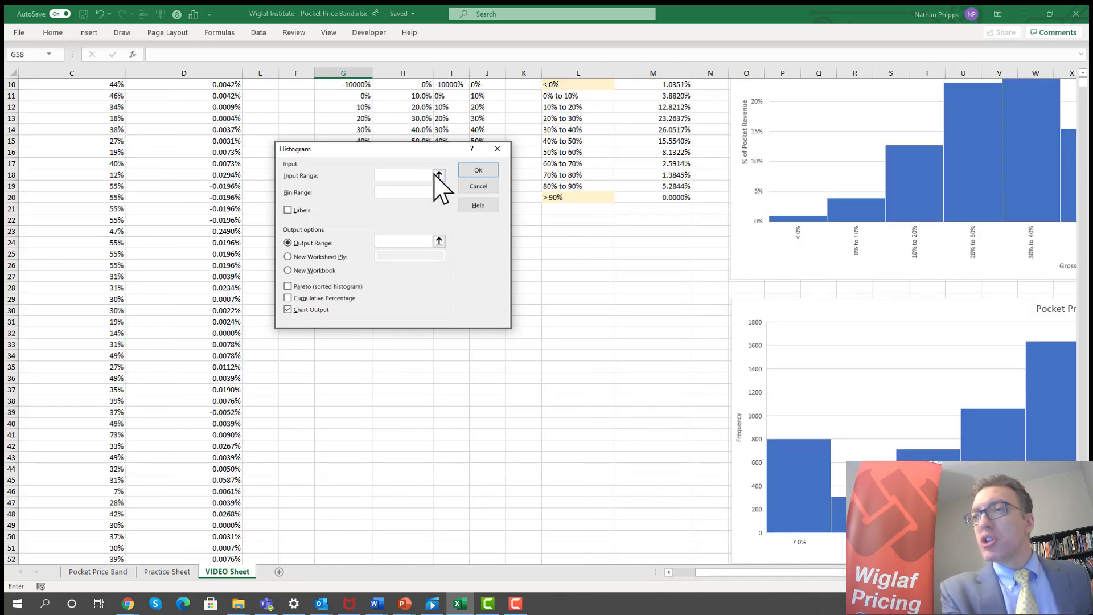
Set the histogram's input range to the Gross Profit Margin values in $C$10:$C$7301.
click(436, 174)
click(159, 250)
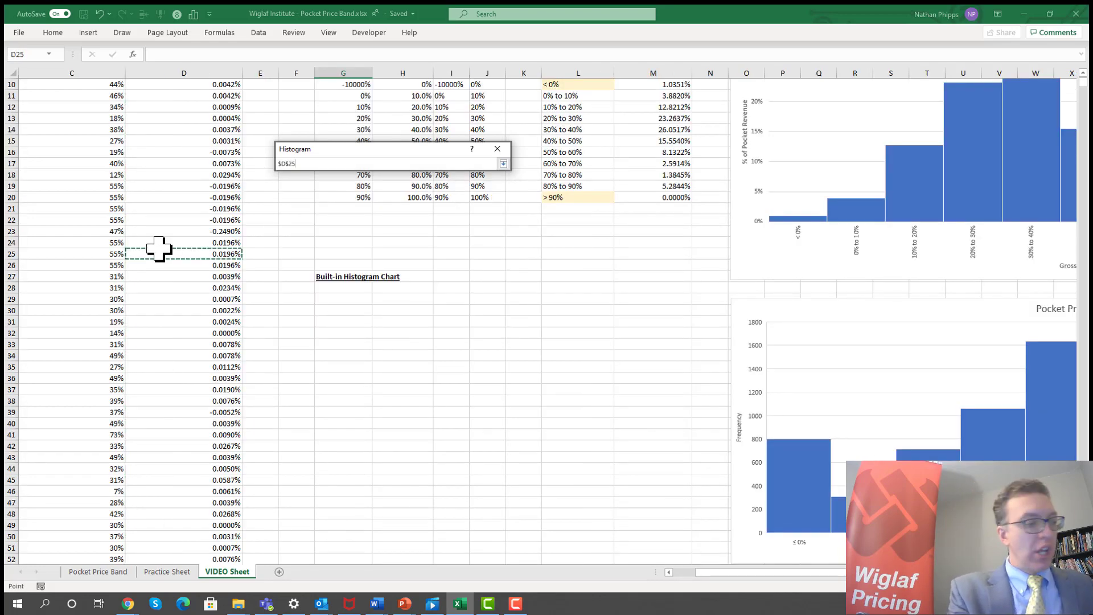
key(ctrl+Up)
key(ctrl+Left)
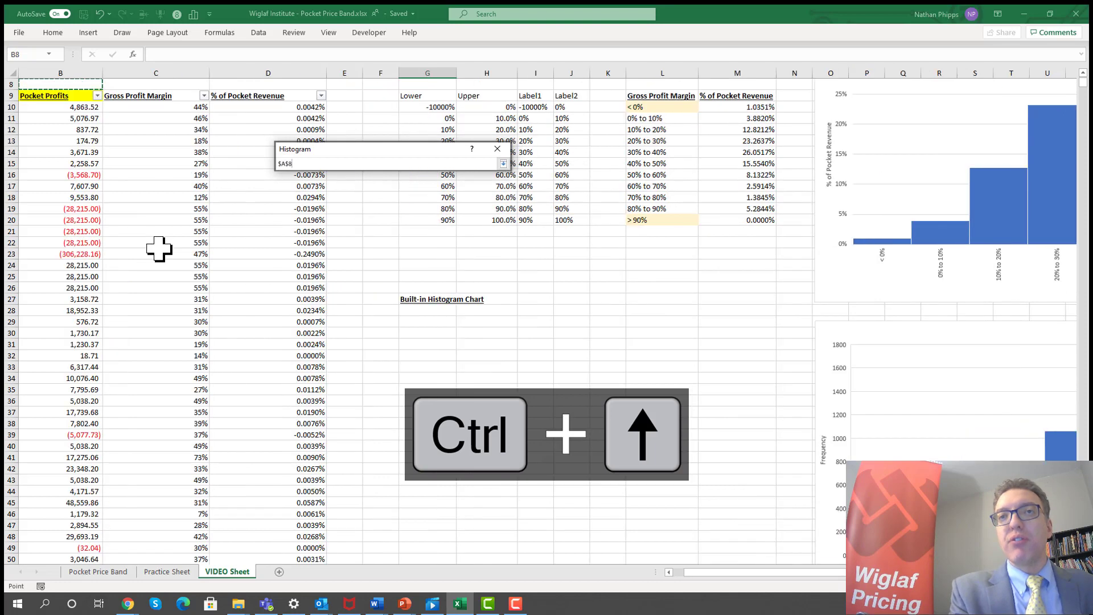
key(Right)
key(Right)
key(Up)
key(Up)
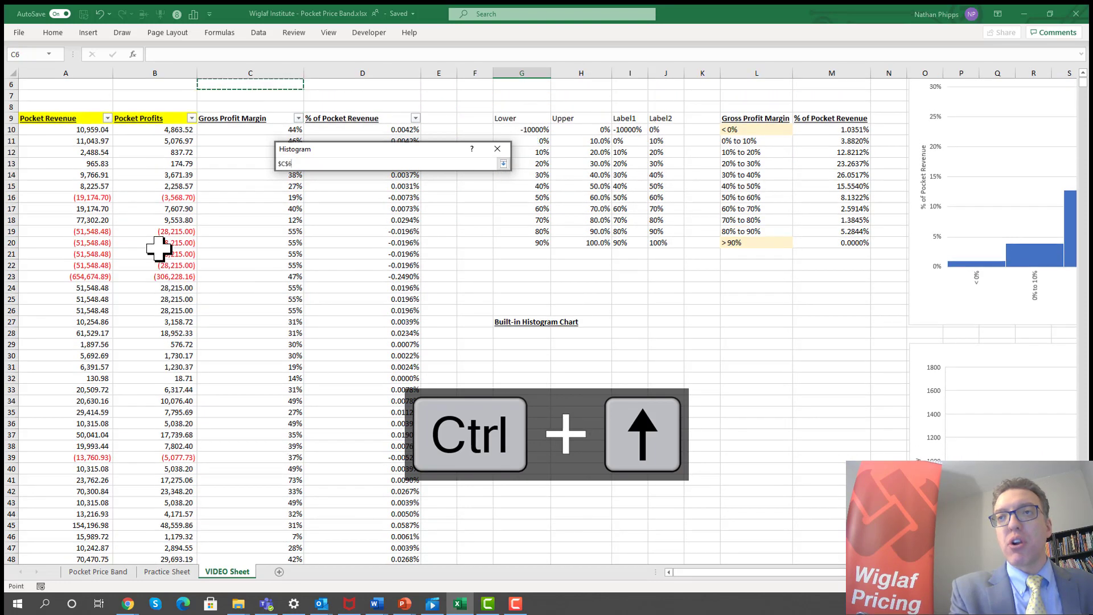
key(Down)
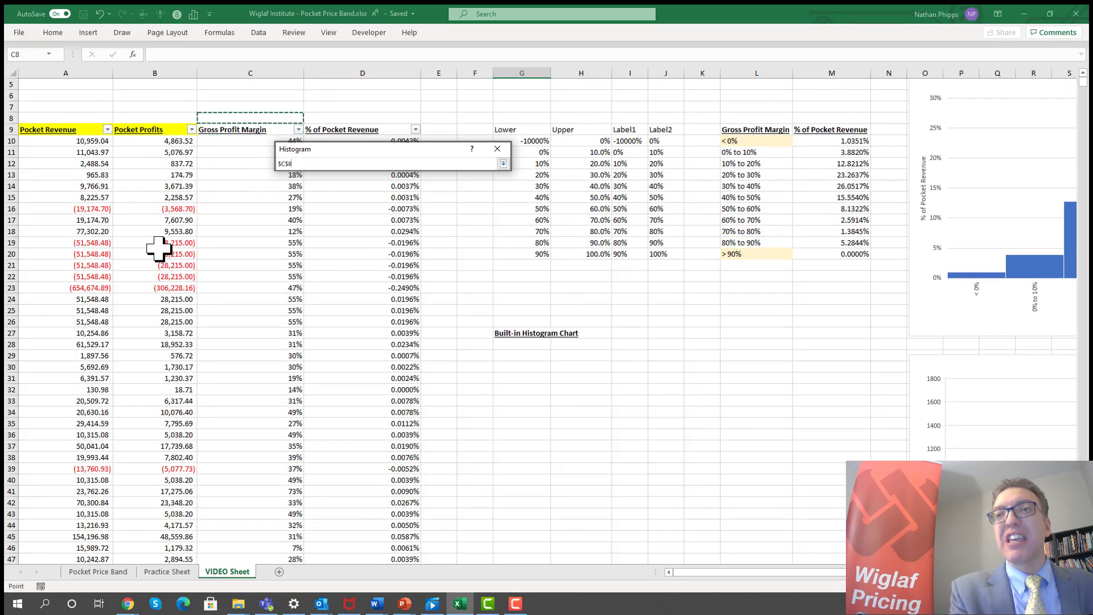
key(Down)
key(Down)
key(Down)
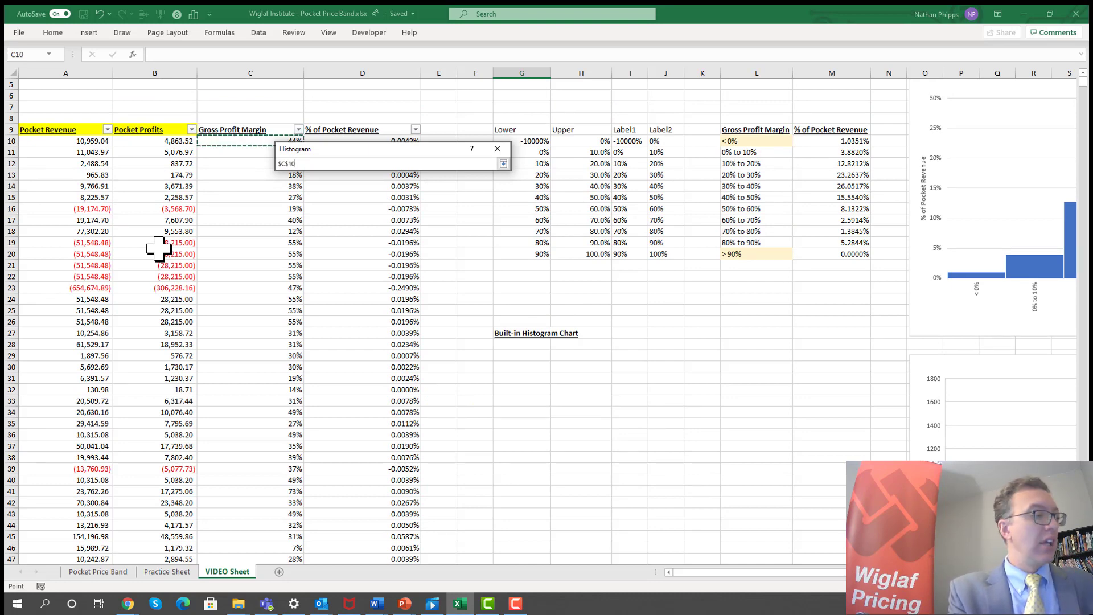
key(ctrl+shift+Down)
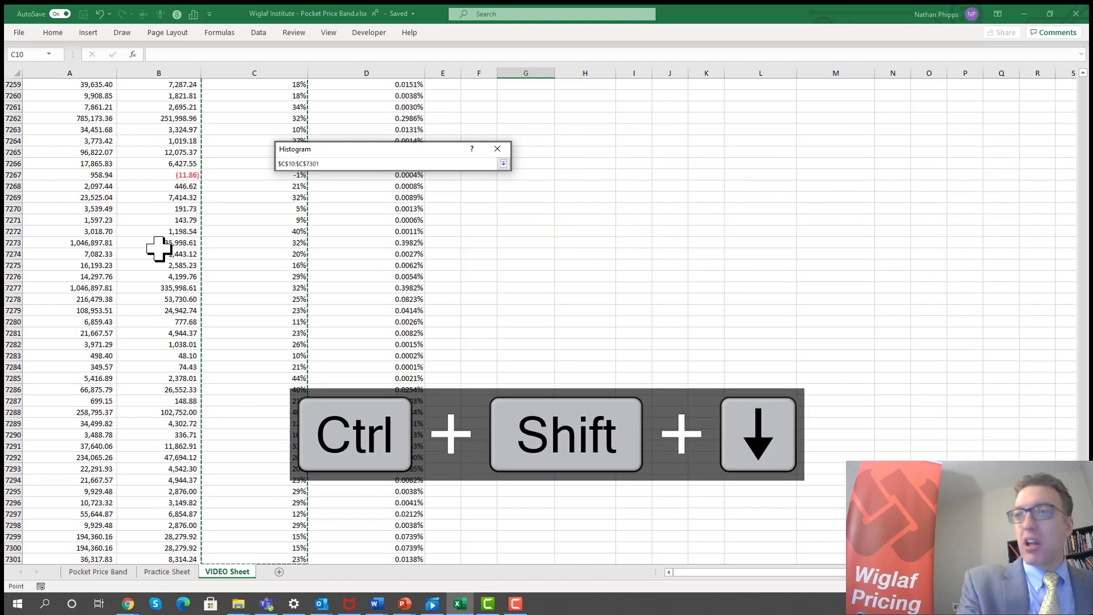
key(Return)
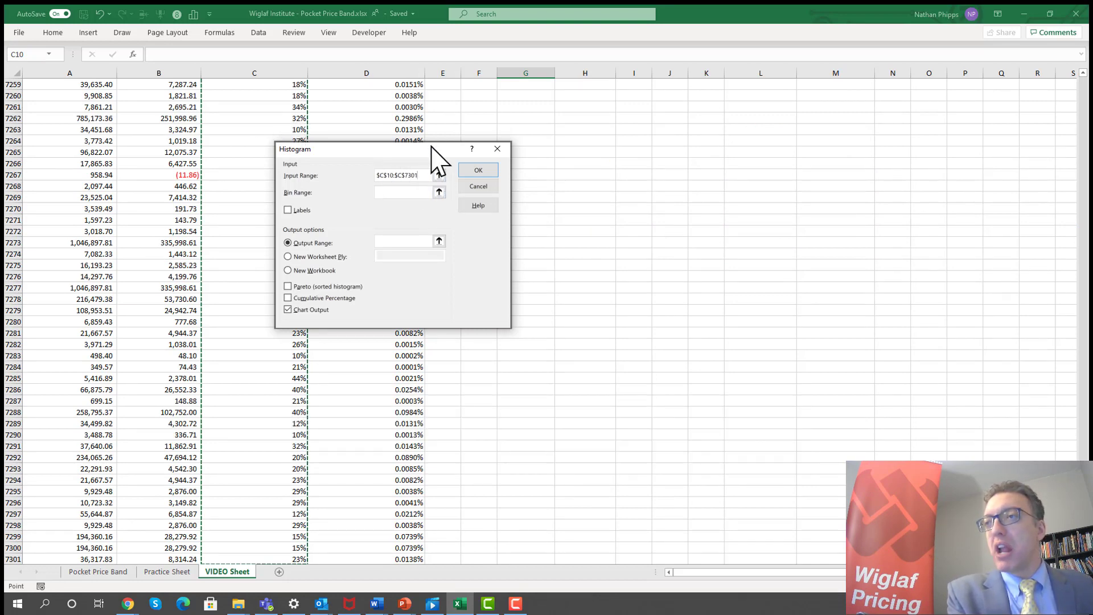
Set the histogram's bin range to the Lower values from 0% to 90% in $G$11:$G$20.
drag(433, 149, 551, 142)
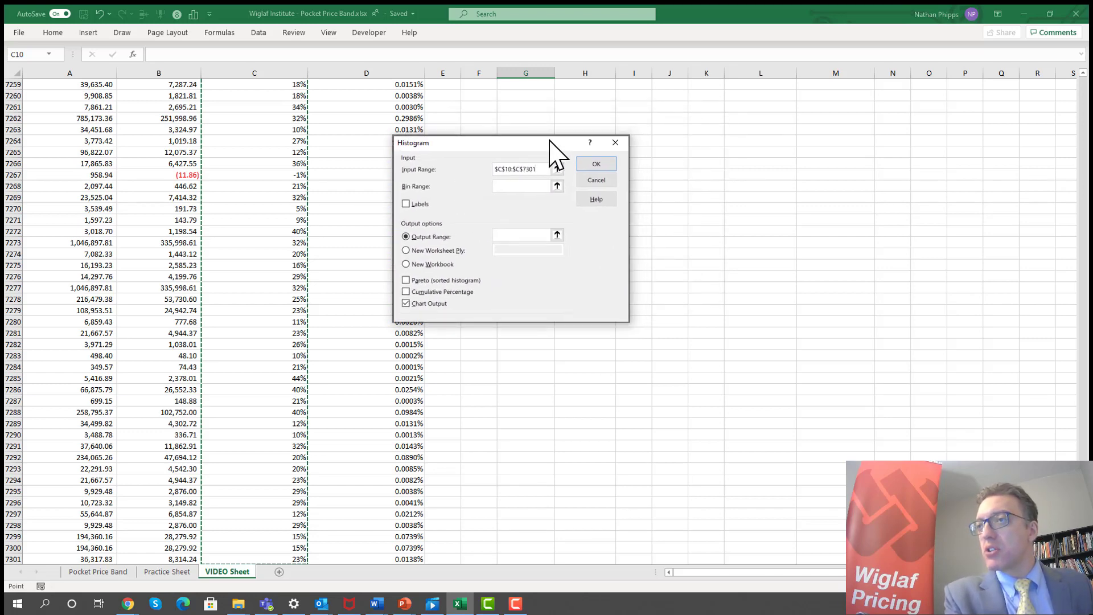
click(557, 185)
click(535, 232)
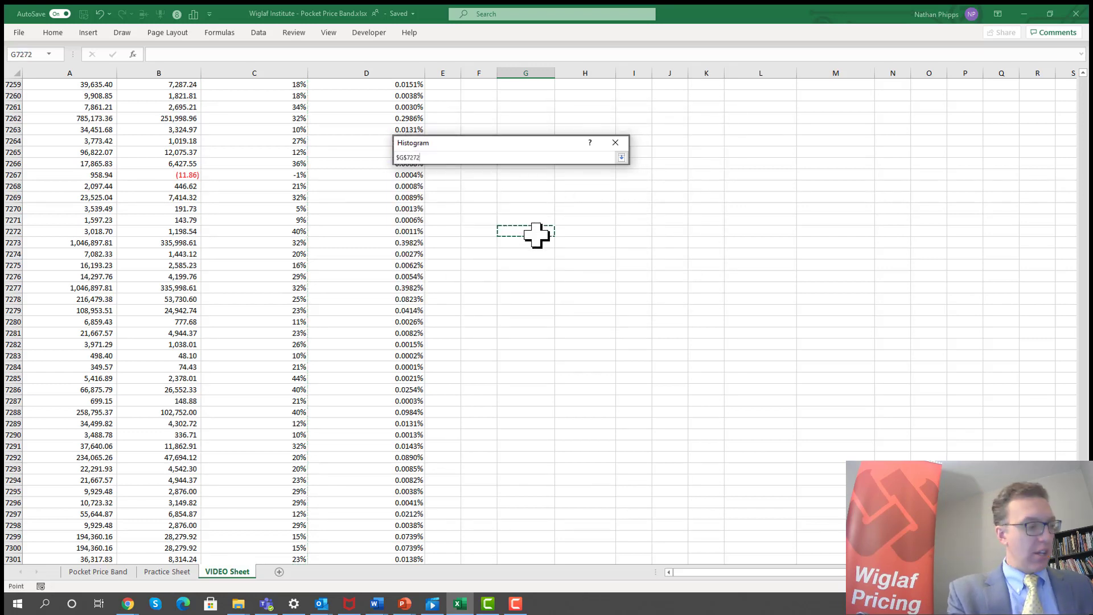
key(ctrl+Up)
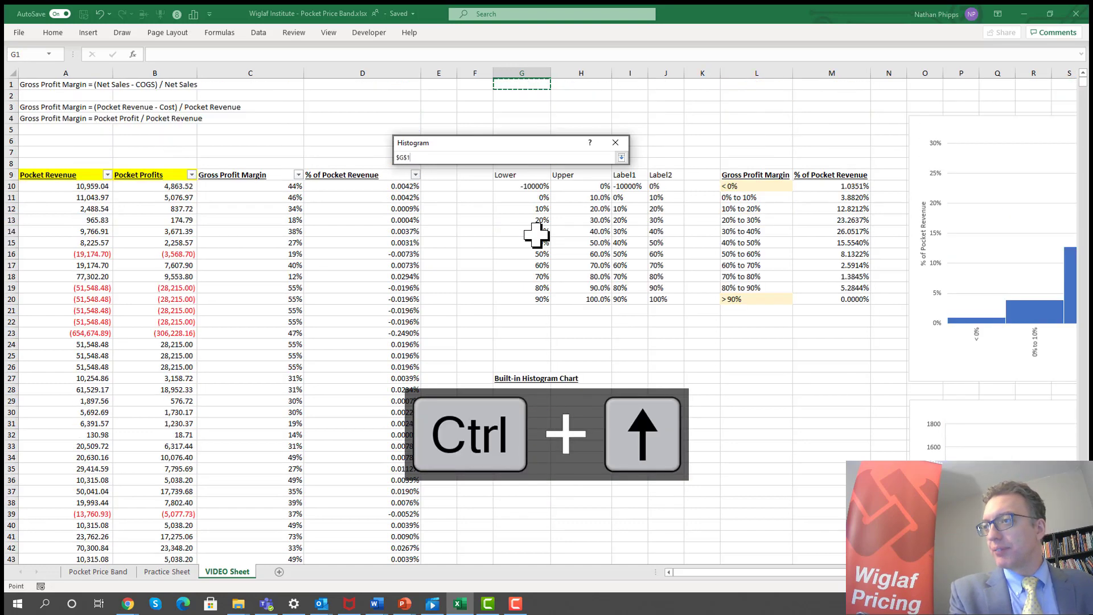
key(Down)
key(Down)
key(Down)
key(Down)
key(Down)
key(Down)
key(Down)
key(Down)
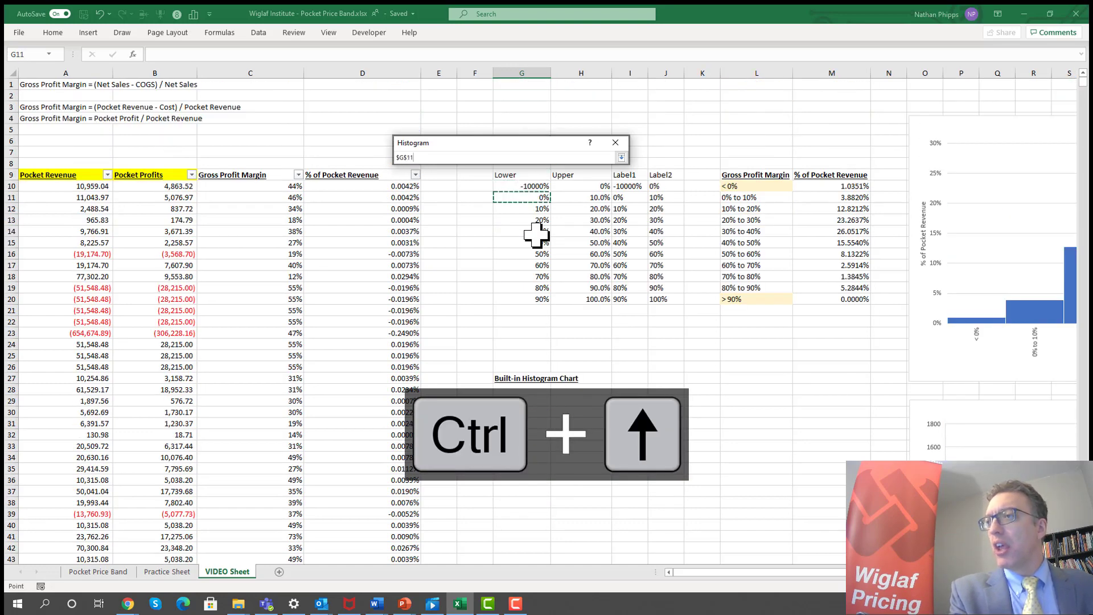
key(Right)
key(Right)
key(Right)
key(Left)
key(Left)
key(Left)
key(Left)
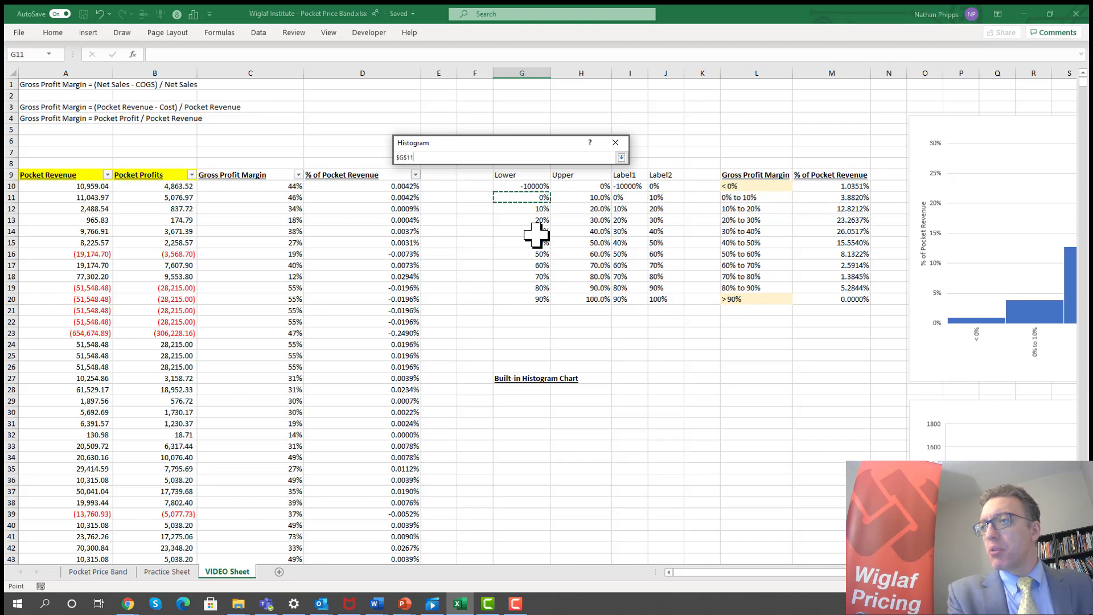
key(Right)
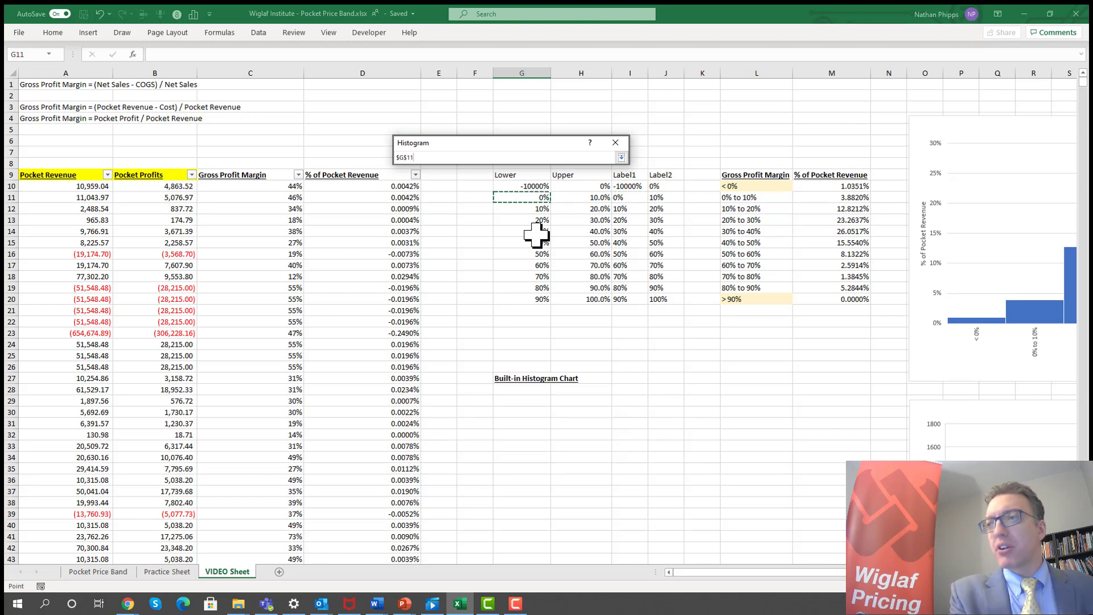
key(shift+Down)
key(shift+Down)
key(shift+Down)
key(shift+Down)
key(shift+Down)
key(shift+Down)
key(shift+Down)
key(shift+Down)
key(shift+Down)
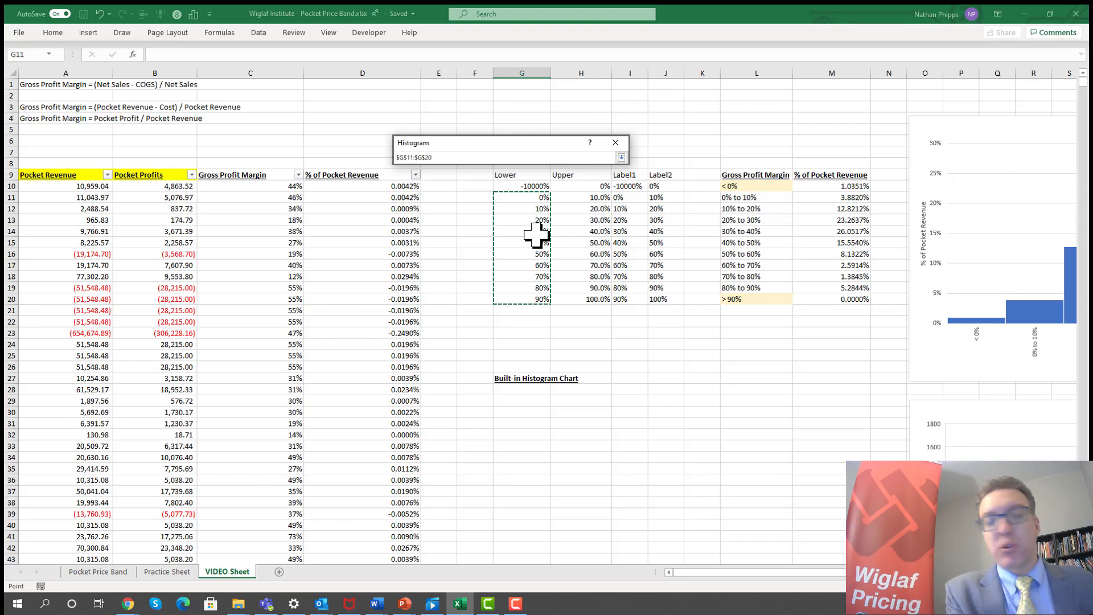
key(Return)
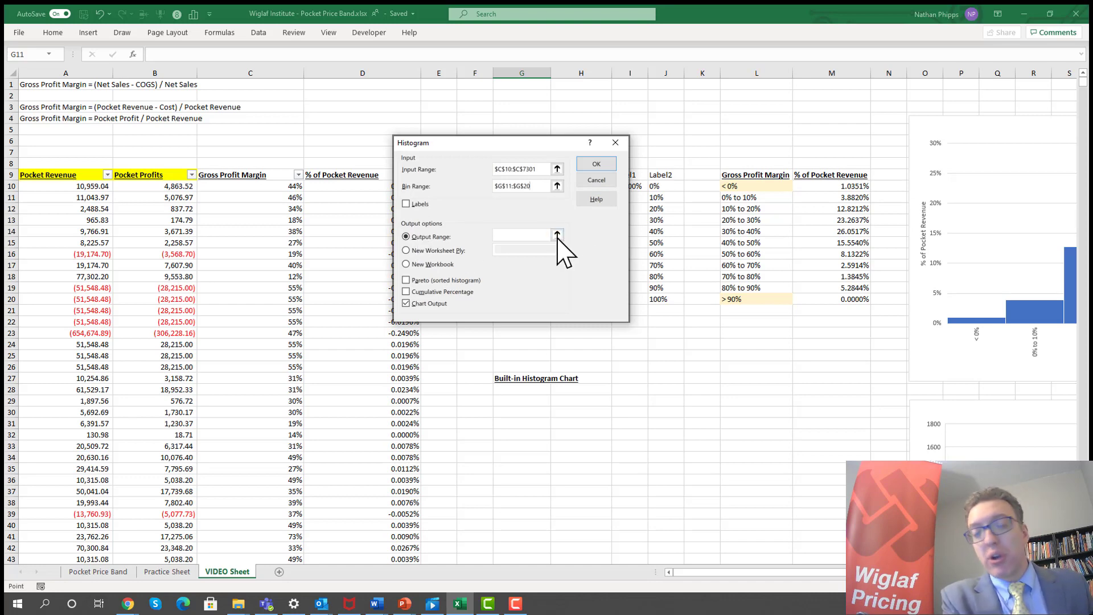
Set the output range to $G$58 and generate the histogram with chart output.
click(557, 235)
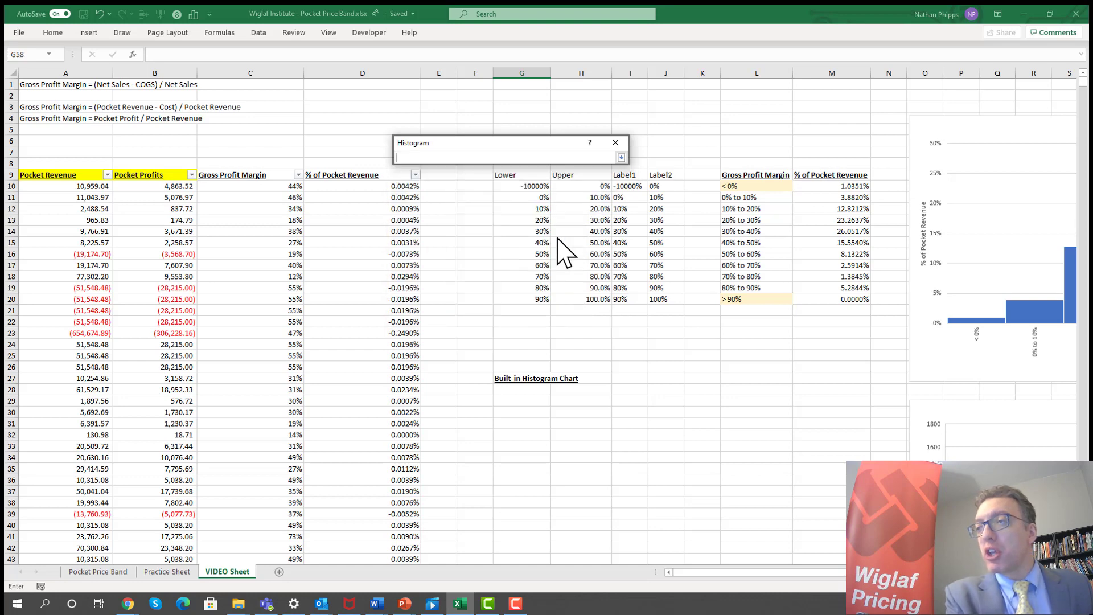
click(529, 442)
scroll(529, 442, down, 13)
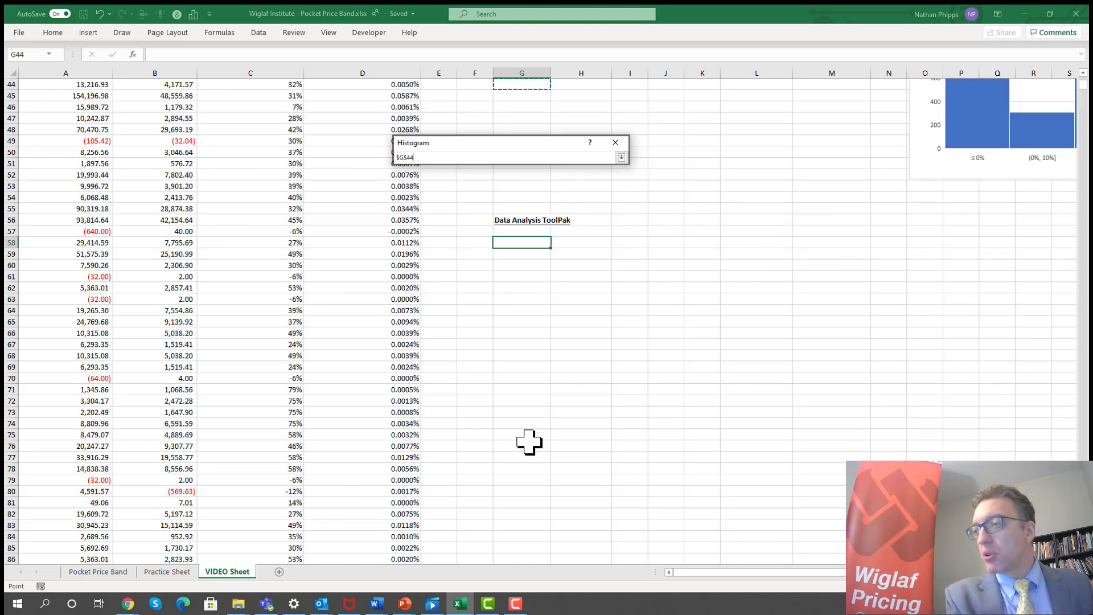
key(Down)
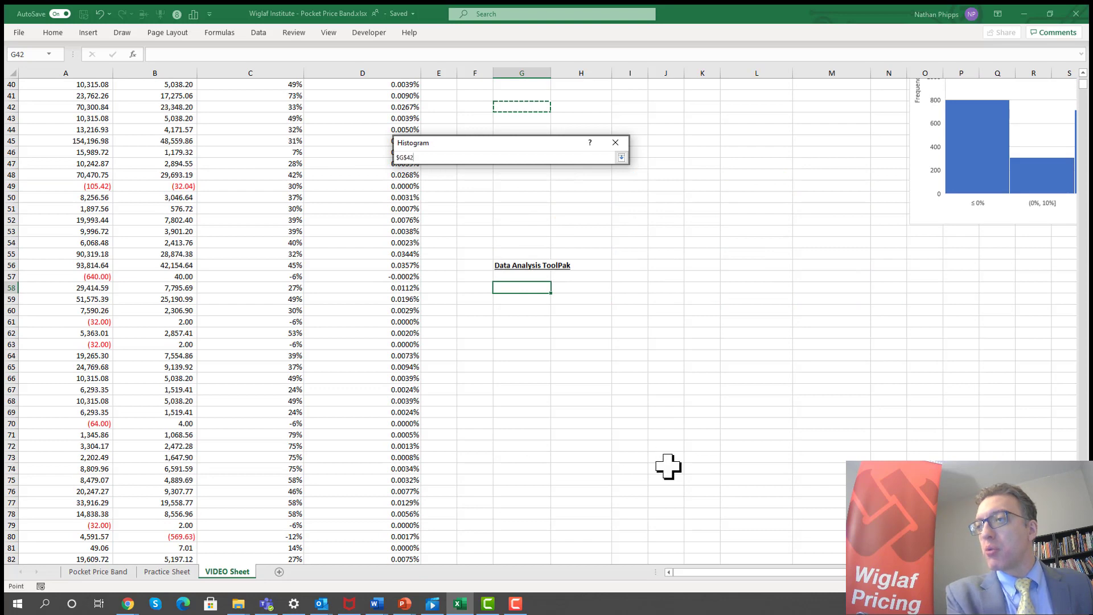
click(515, 287)
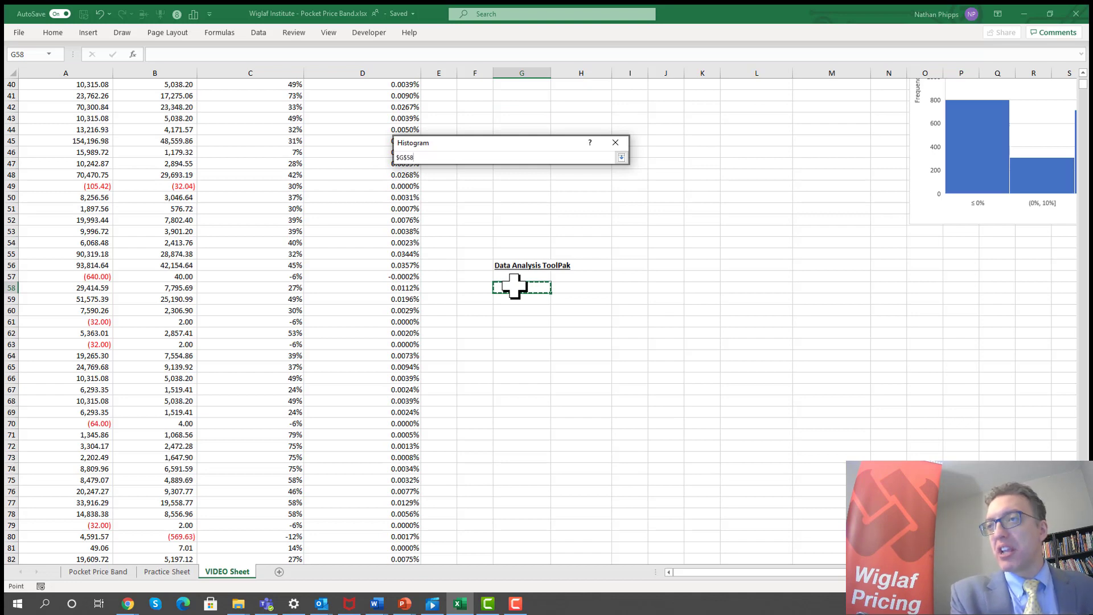
key(Return)
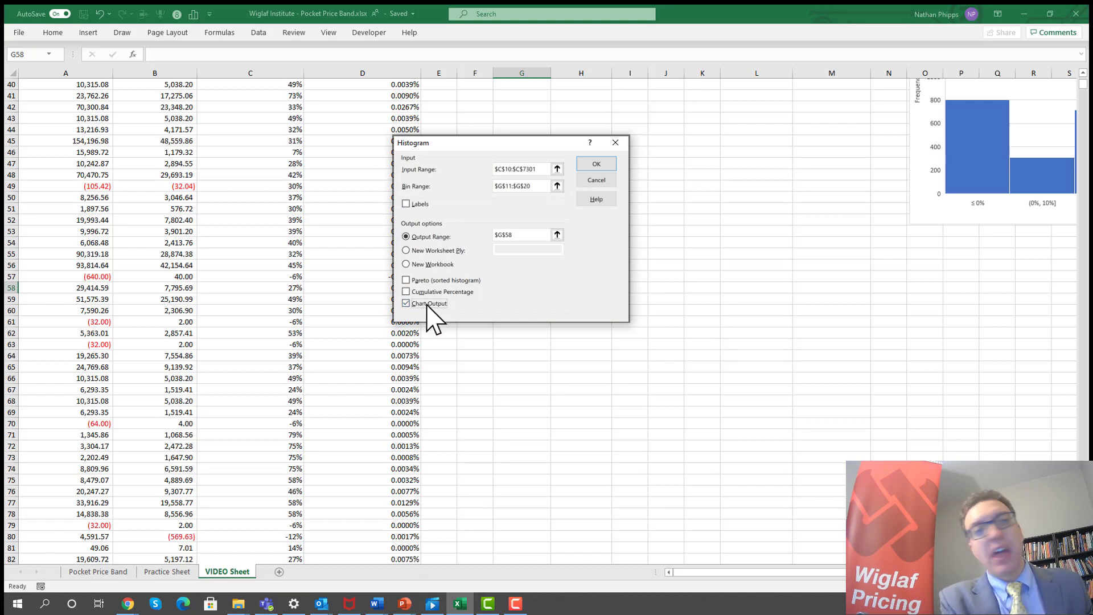
click(600, 167)
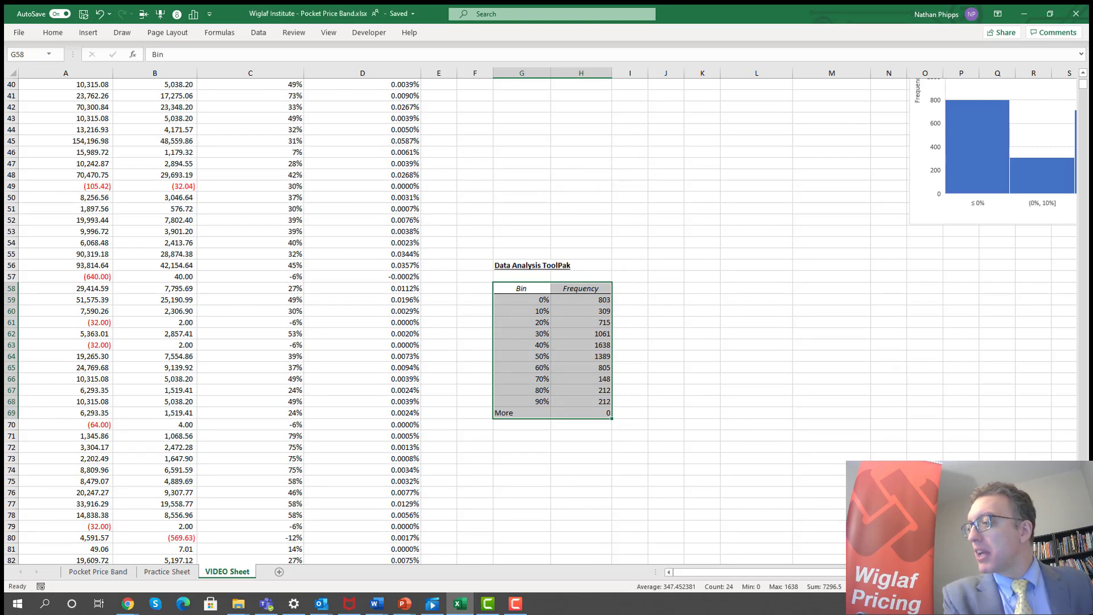
Look over the sheet to locate the generated histogram chart and the Data Analysis ToolPak frequency table.
scroll(646, 476, right, 5)
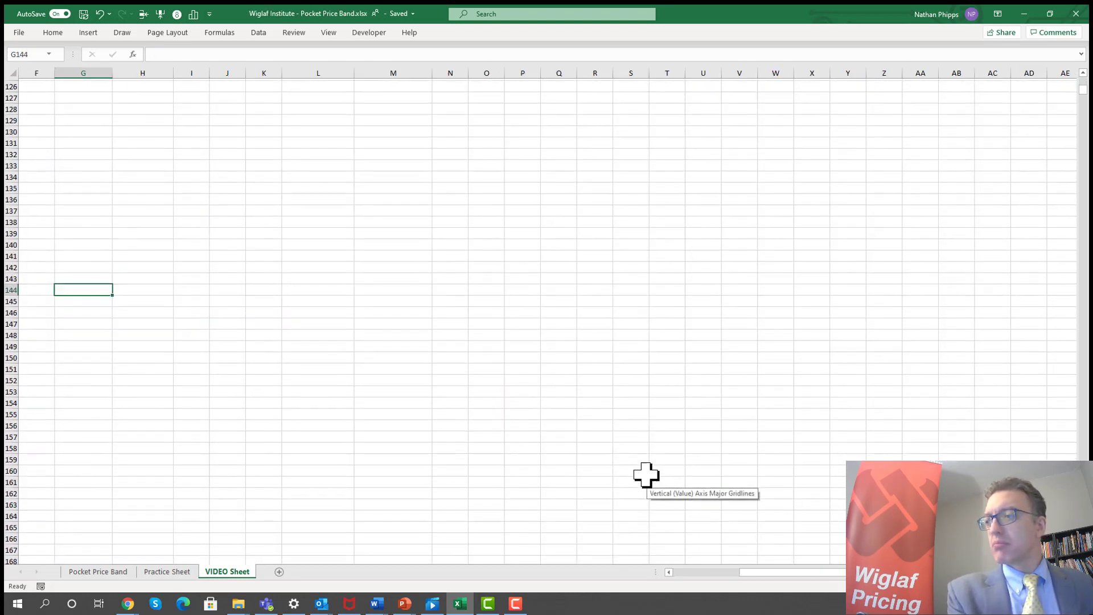
scroll(646, 476, down, 3)
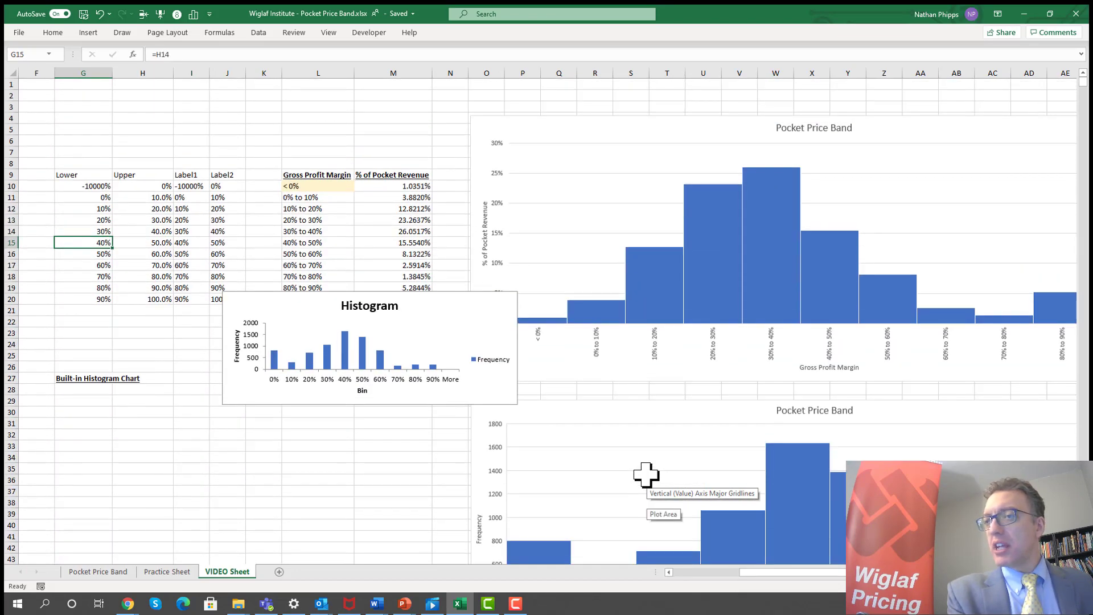
key(Down)
key(Down)
key(Down)
key(Down)
key(Down)
key(Down)
key(Down)
key(Down)
key(Down)
key(Down)
key(Down)
key(Down)
key(Down)
key(Down)
key(Down)
key(Down)
key(Down)
key(Down)
key(Down)
key(Down)
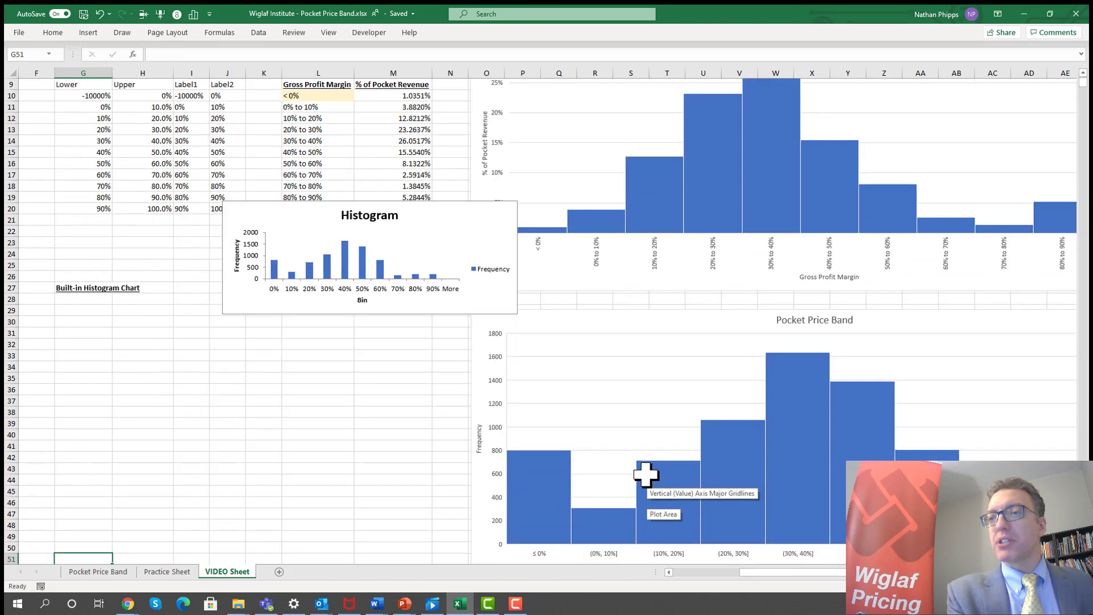
key(Down)
key(Down)
key(Down)
key(Down)
key(Down)
key(Down)
key(Down)
key(Down)
key(Down)
key(Down)
key(Left)
key(Left)
key(Left)
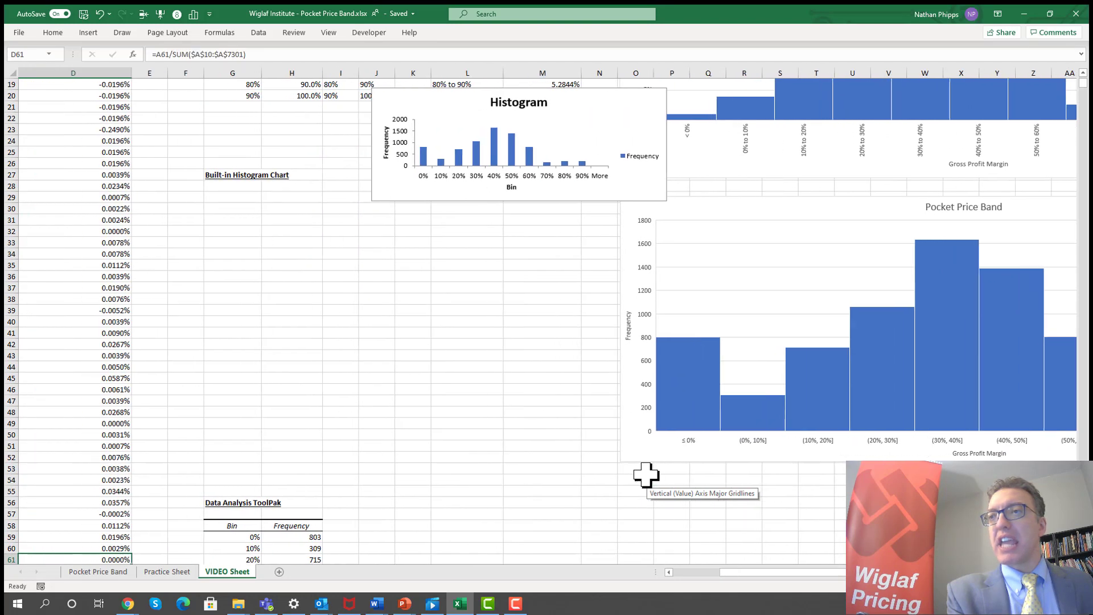
key(Left)
key(Left)
key(Down)
key(Down)
key(Down)
key(Down)
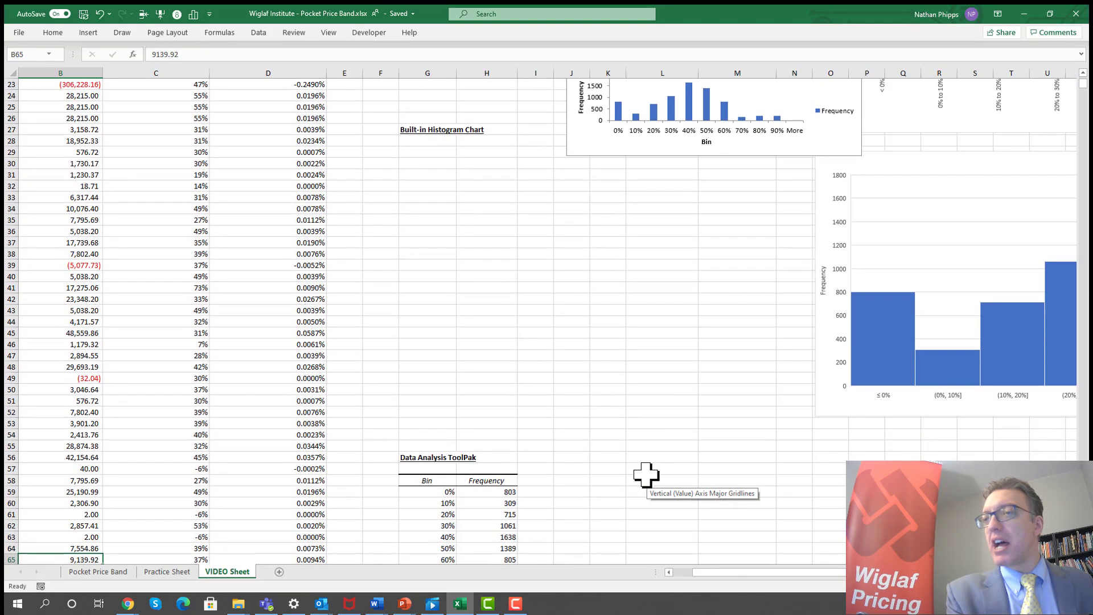
key(Up)
key(Up)
key(Up)
key(Up)
key(Up)
key(Up)
key(Up)
key(Up)
key(Up)
key(Up)
key(Up)
key(Up)
key(Up)
key(Up)
key(Up)
key(Up)
key(Up)
key(Up)
key(Up)
key(Up)
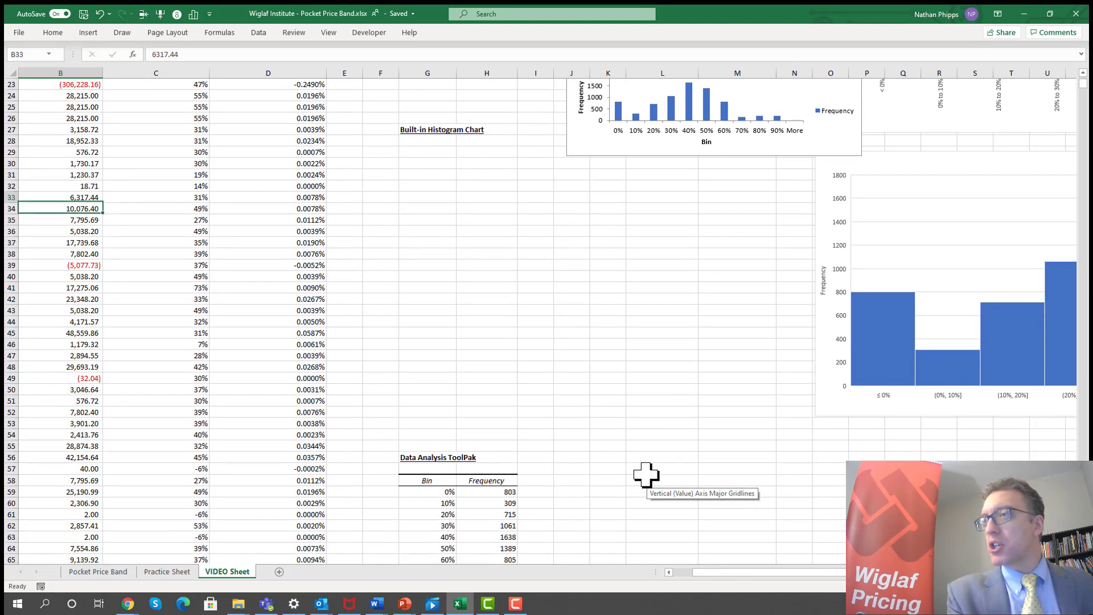
key(Up)
key(Up)
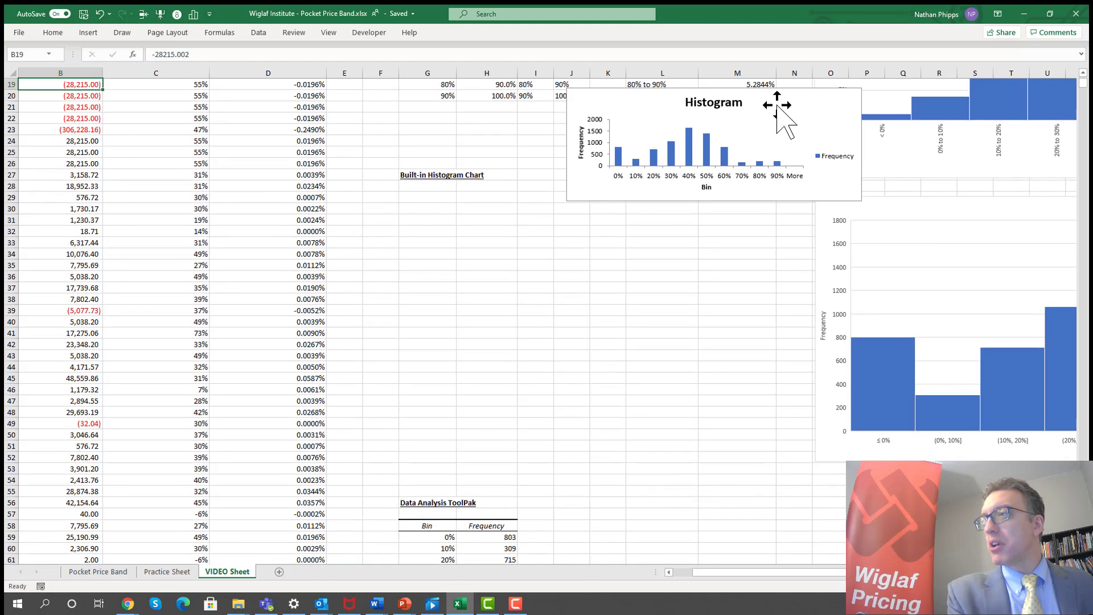
Move the generated histogram chart directly beneath the built-in Pocket Price Band histogram and enlarge it to about the same width.
click(775, 110)
drag(775, 111, 865, 528)
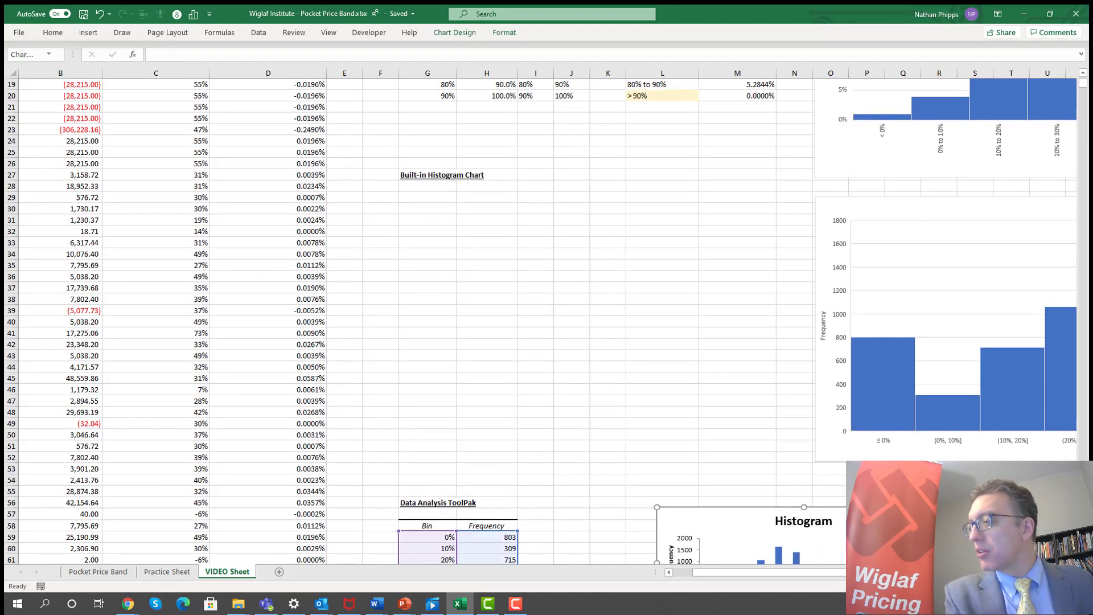
scroll(831, 359, down, 7)
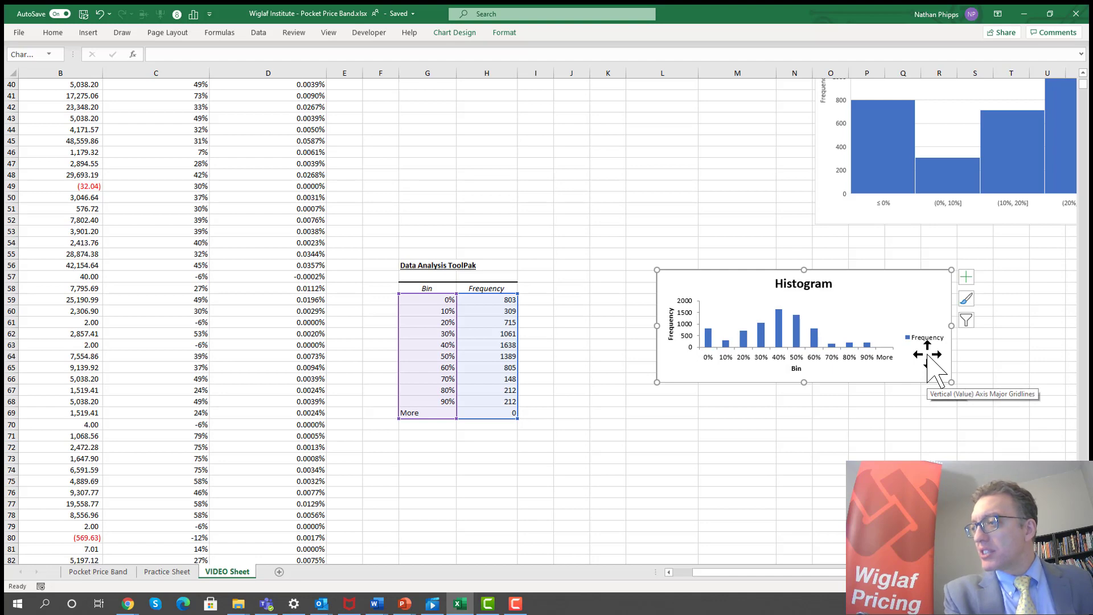
scroll(548, 315, right, 10)
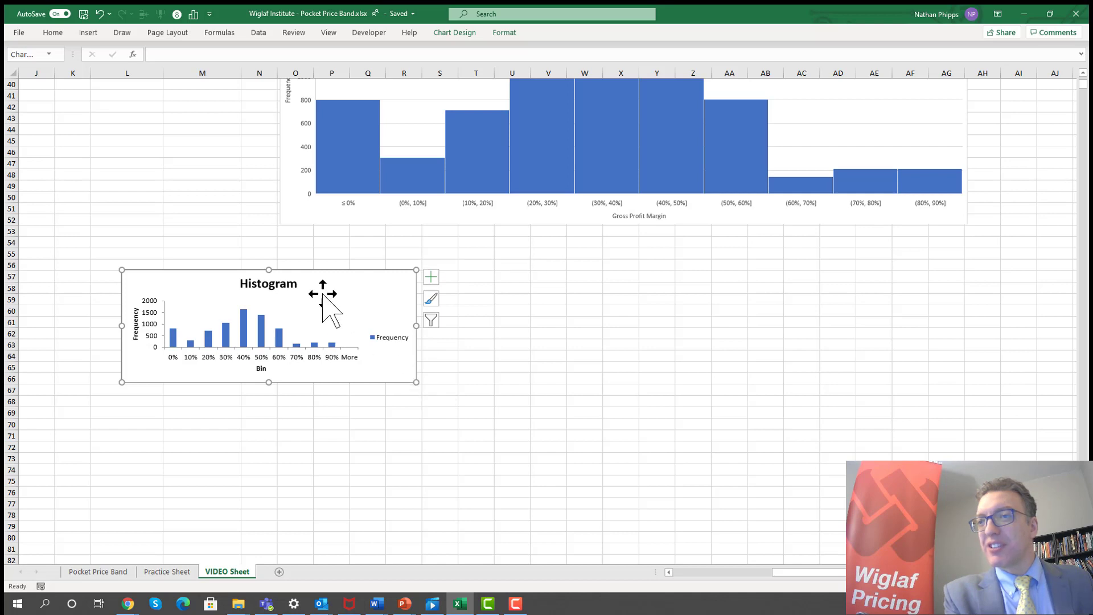
drag(322, 293, 478, 274)
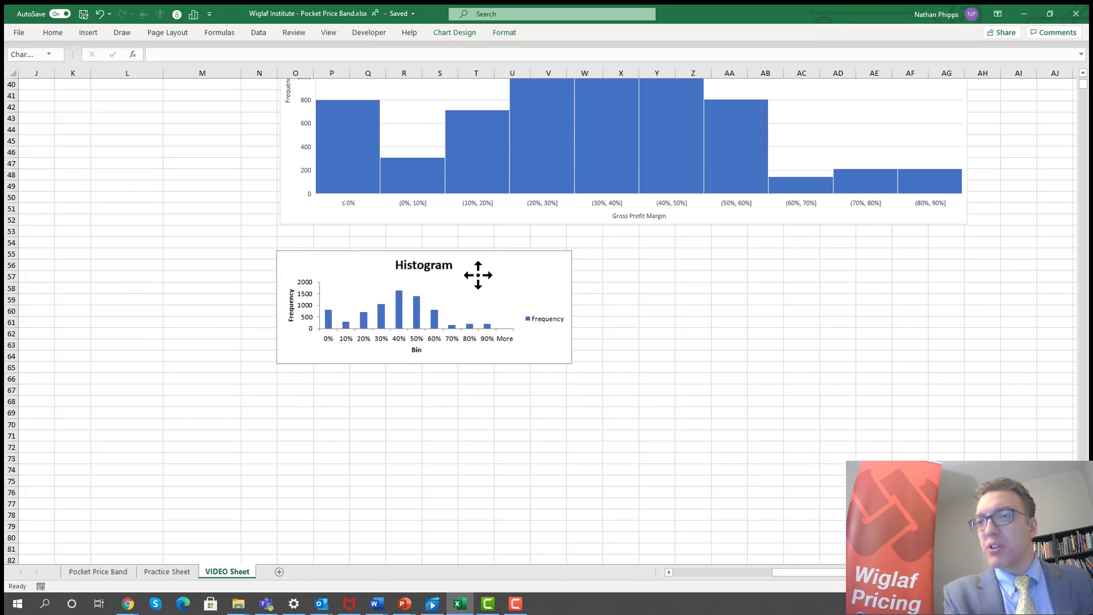
drag(571, 363, 964, 494)
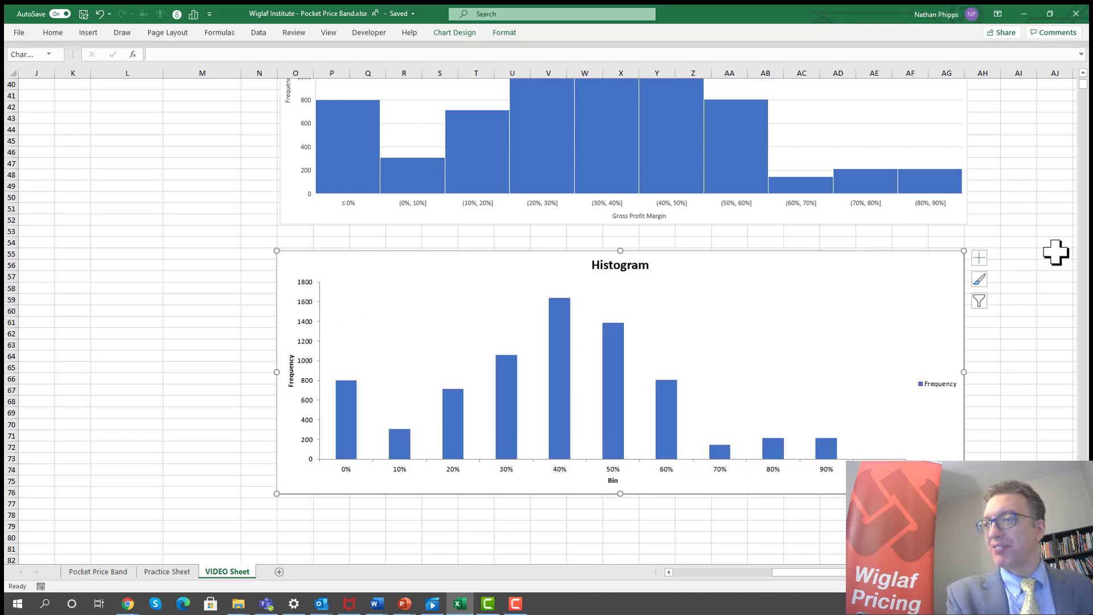
Set the gap width of the ToolPak histogram's Frequency series to 0%.
click(1082, 73)
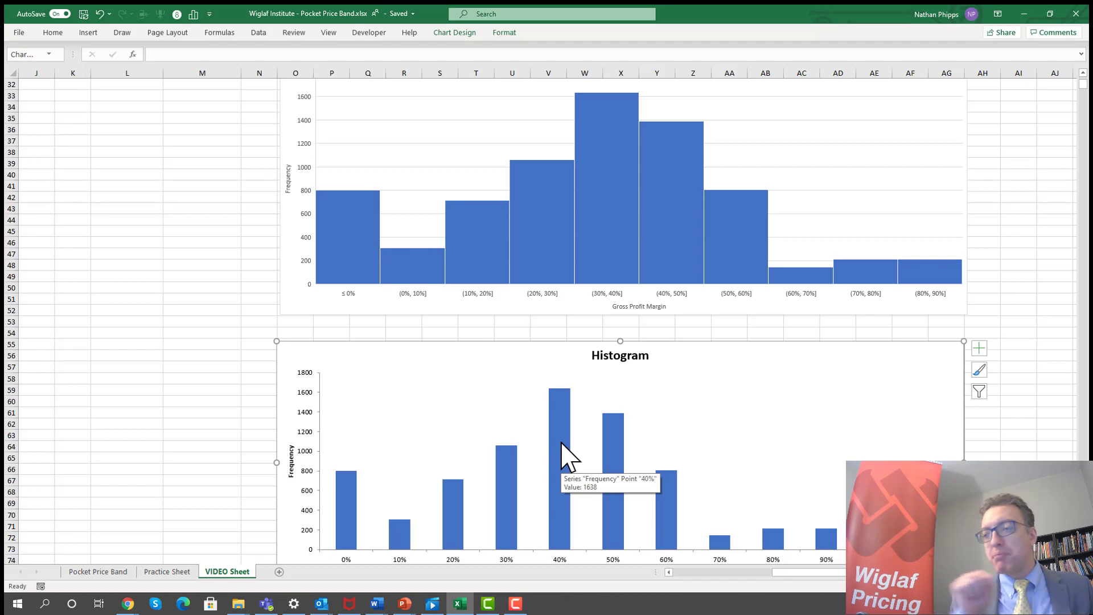
click(515, 469)
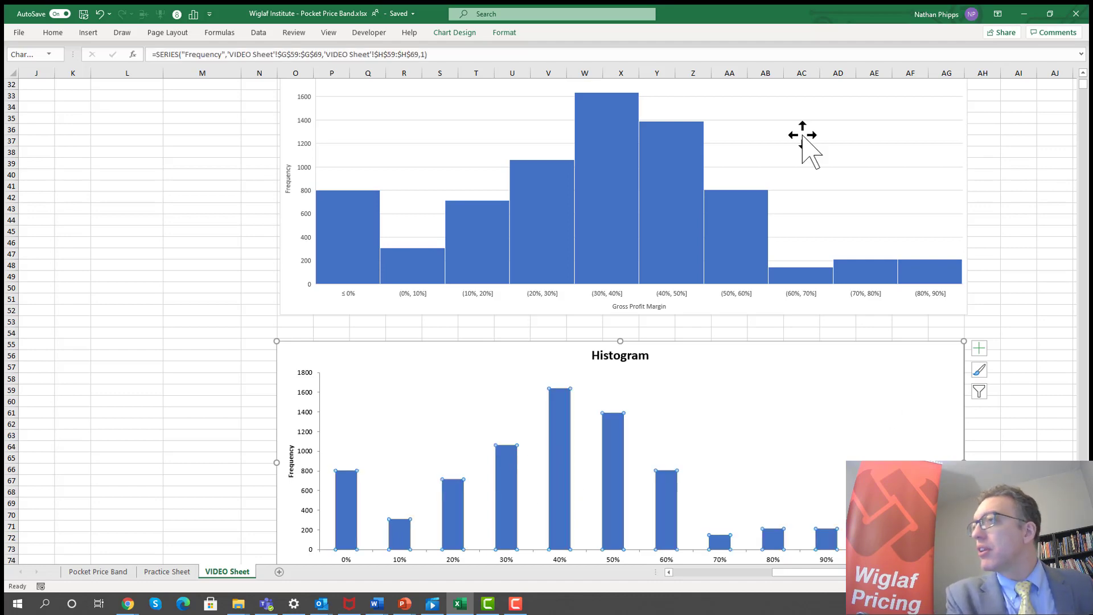
right_click(560, 436)
click(609, 548)
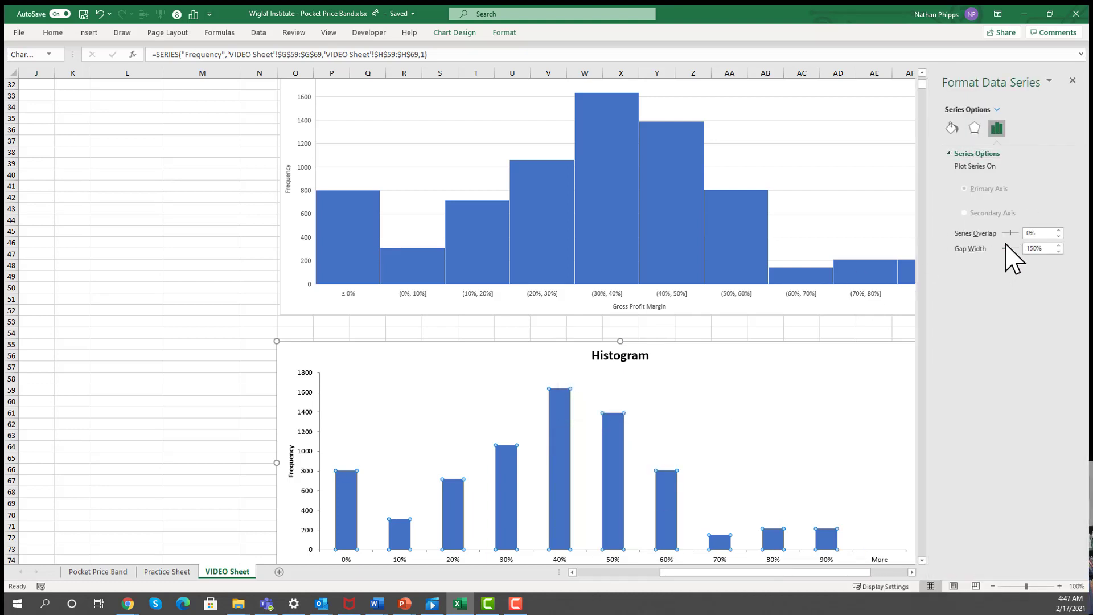
drag(1043, 249, 1011, 250)
key(Return)
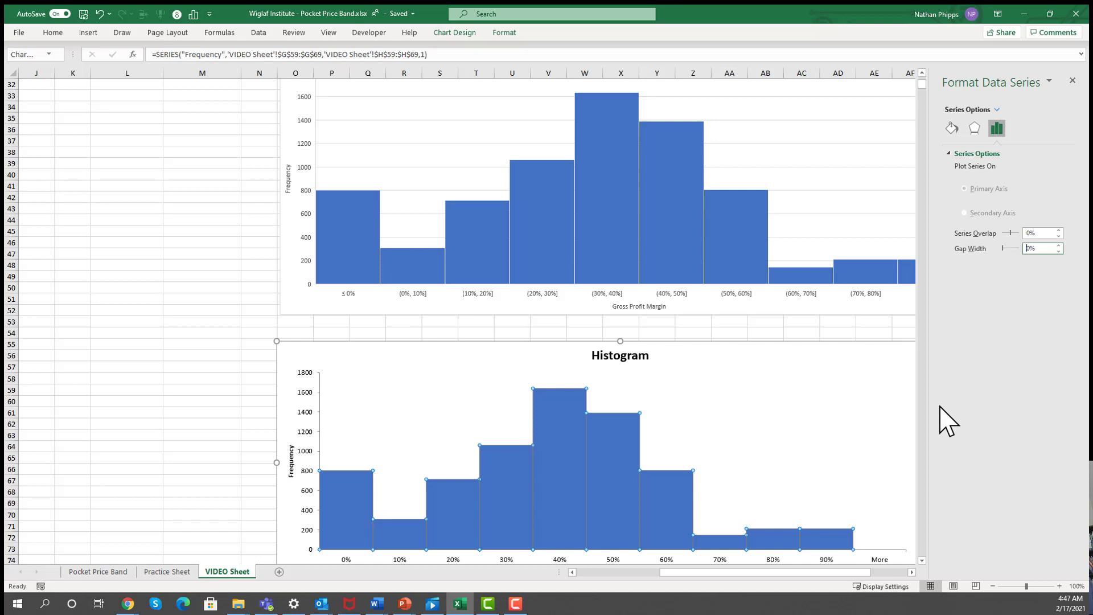
Give the ToolPak histogram's columns a white border and close the formatting options.
click(746, 432)
click(614, 435)
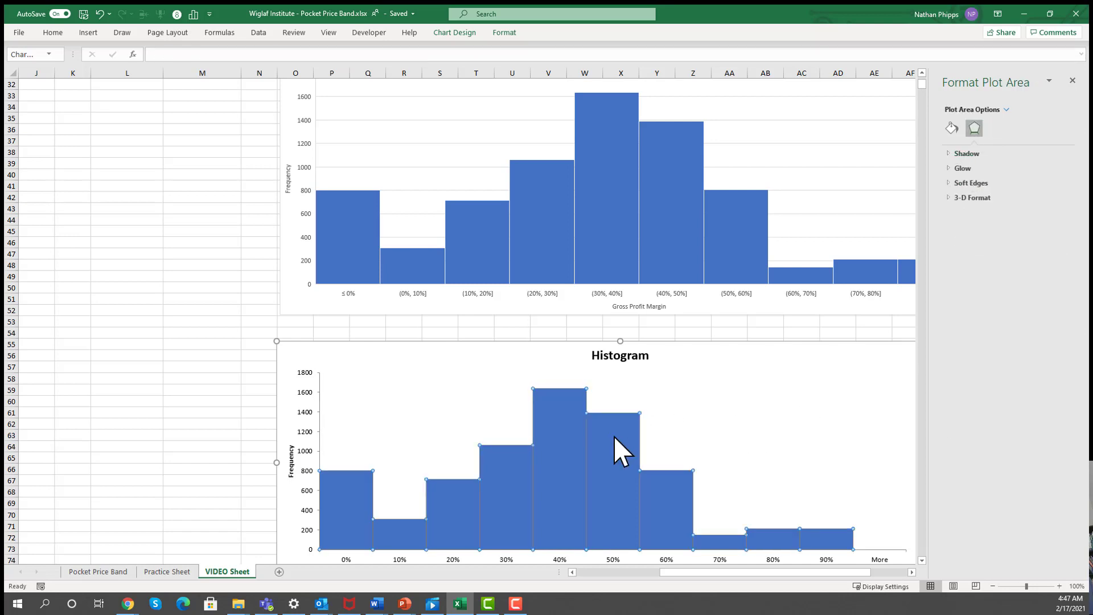
click(952, 129)
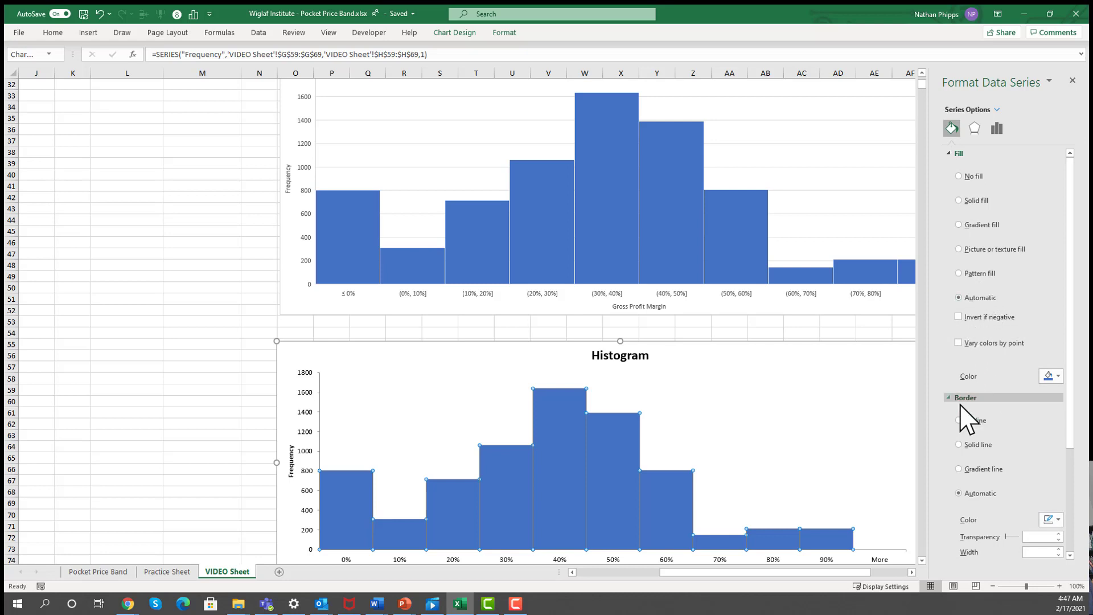
click(1051, 520)
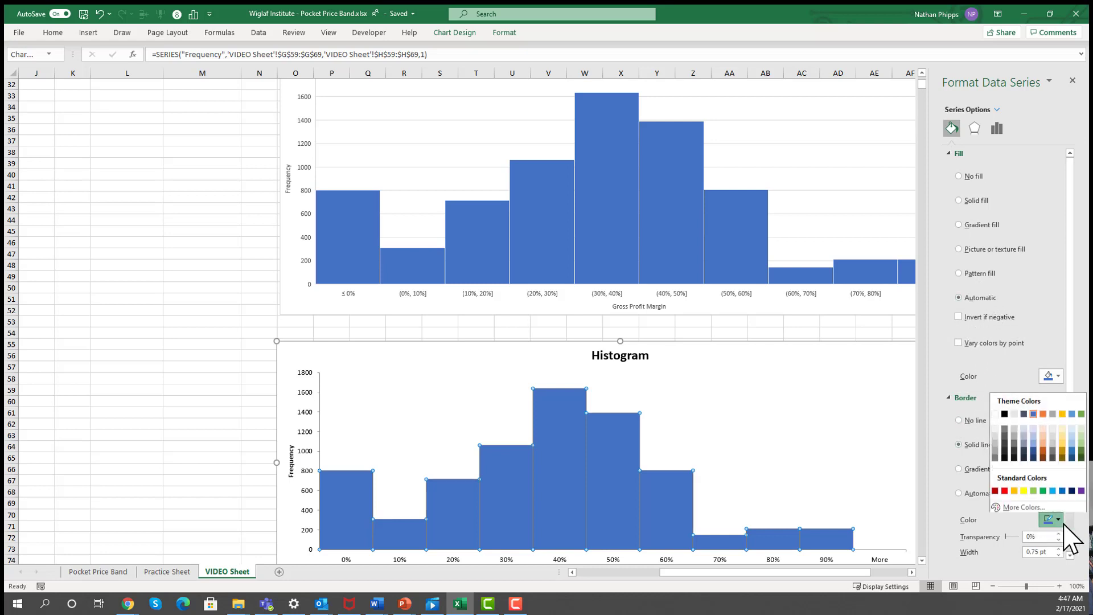
click(994, 412)
click(778, 398)
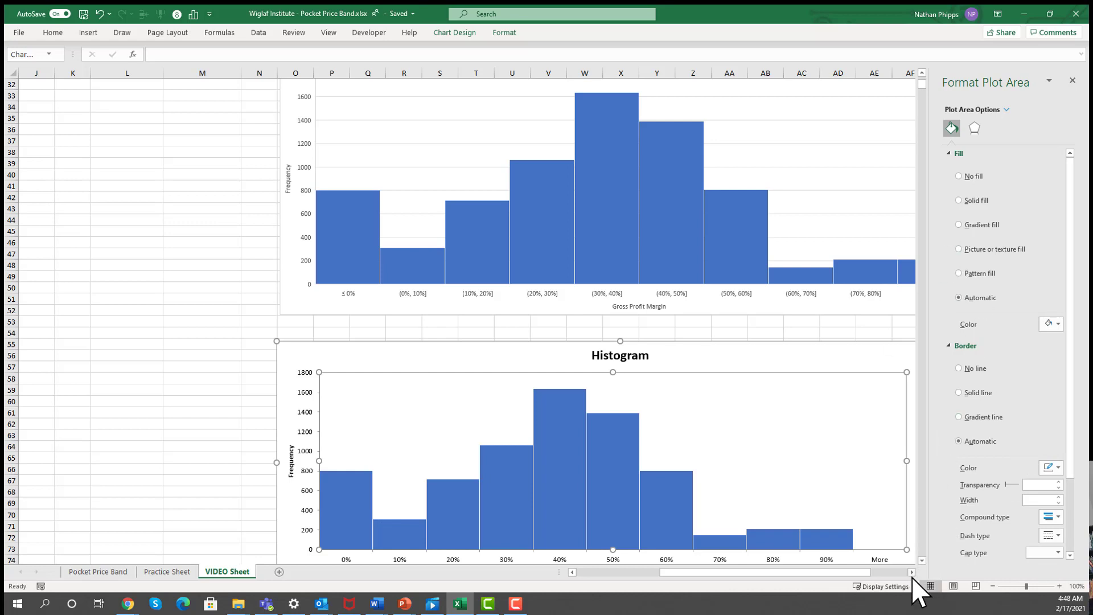
click(1072, 81)
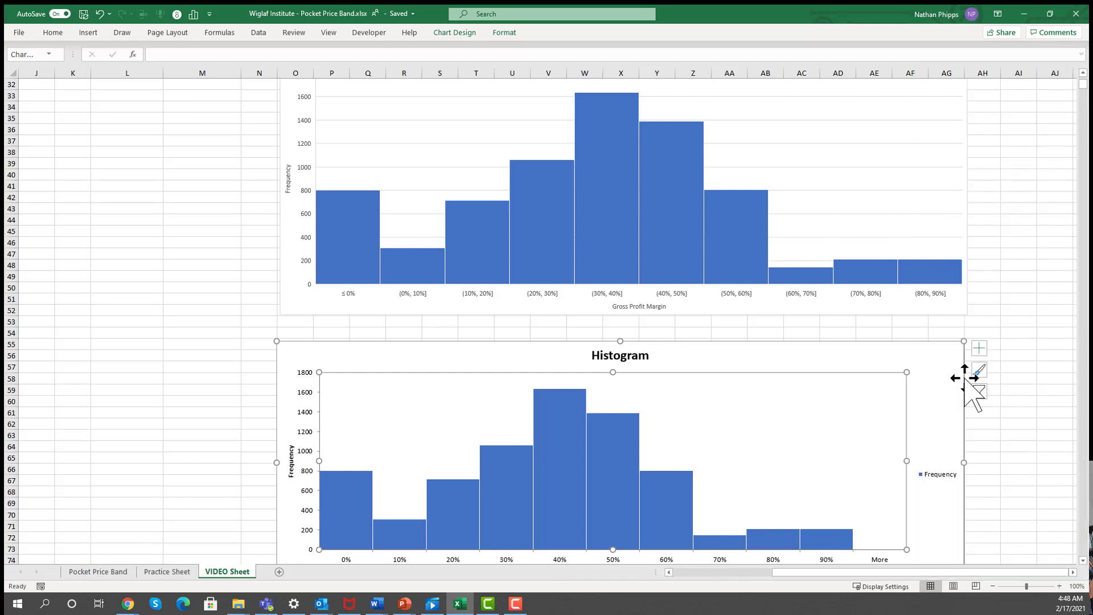
Delete the Frequency legend from the ToolPak histogram chart.
click(942, 476)
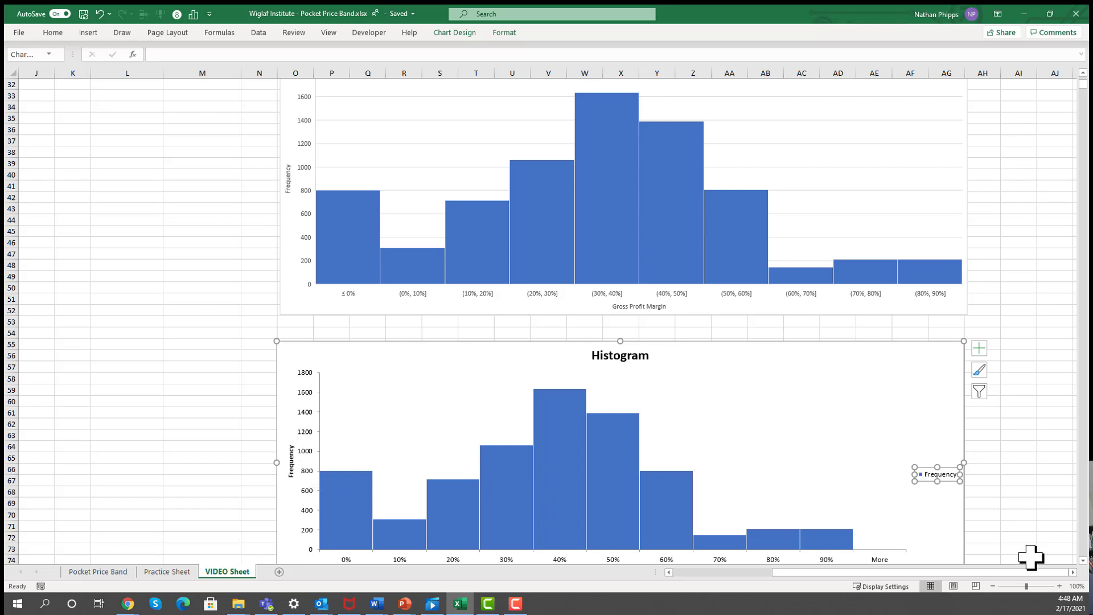
click(1073, 572)
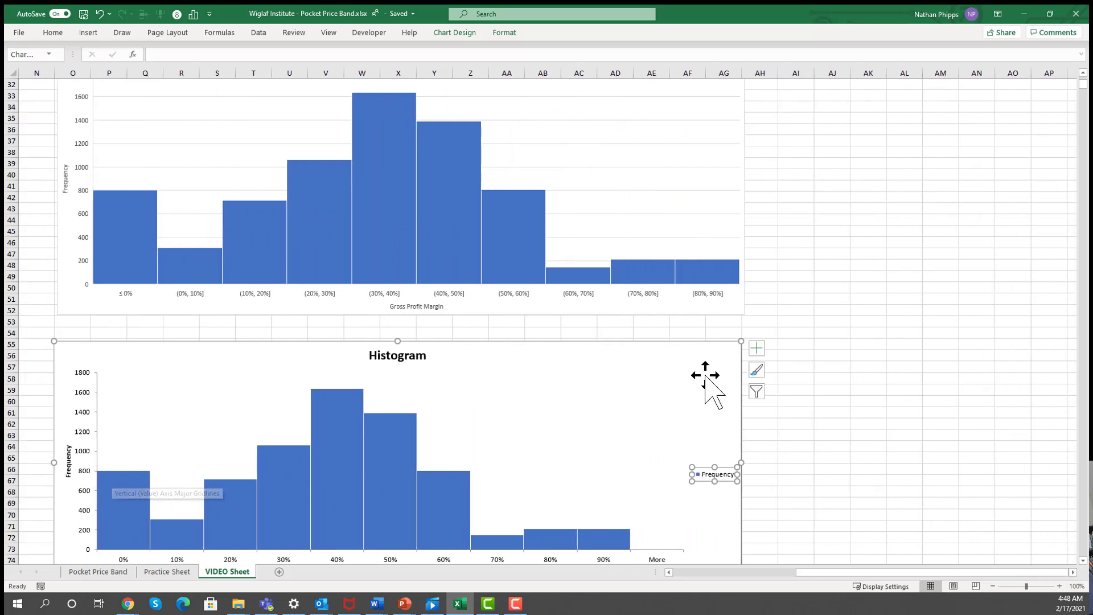
key(Delete)
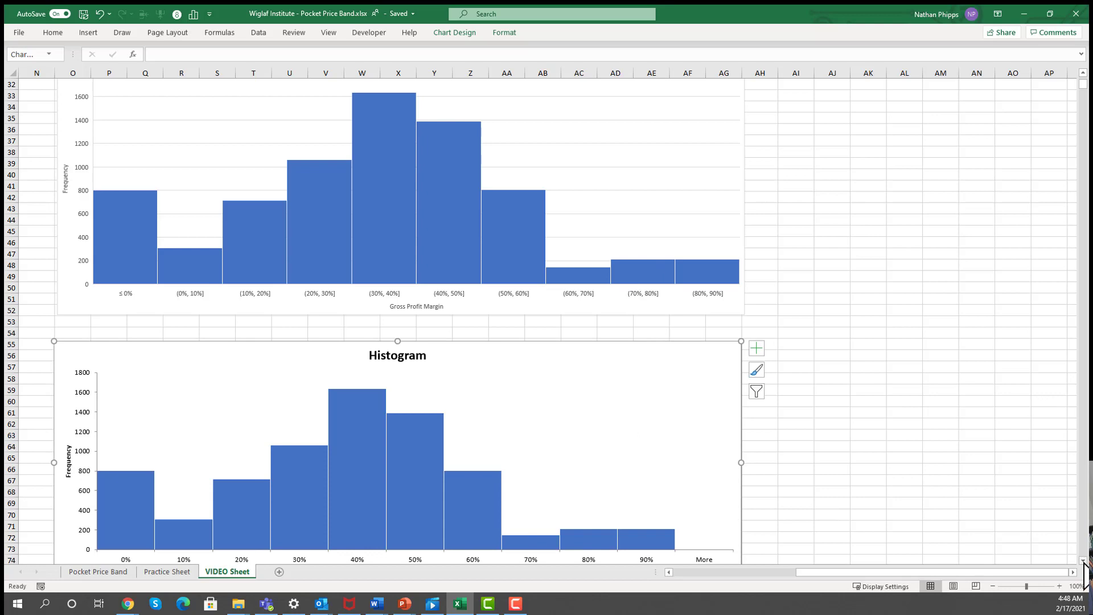
Compare the finished ToolPak histogram with the two Pocket Price Band charts above it and the gross profit margin table.
scroll(1084, 563, down, 2)
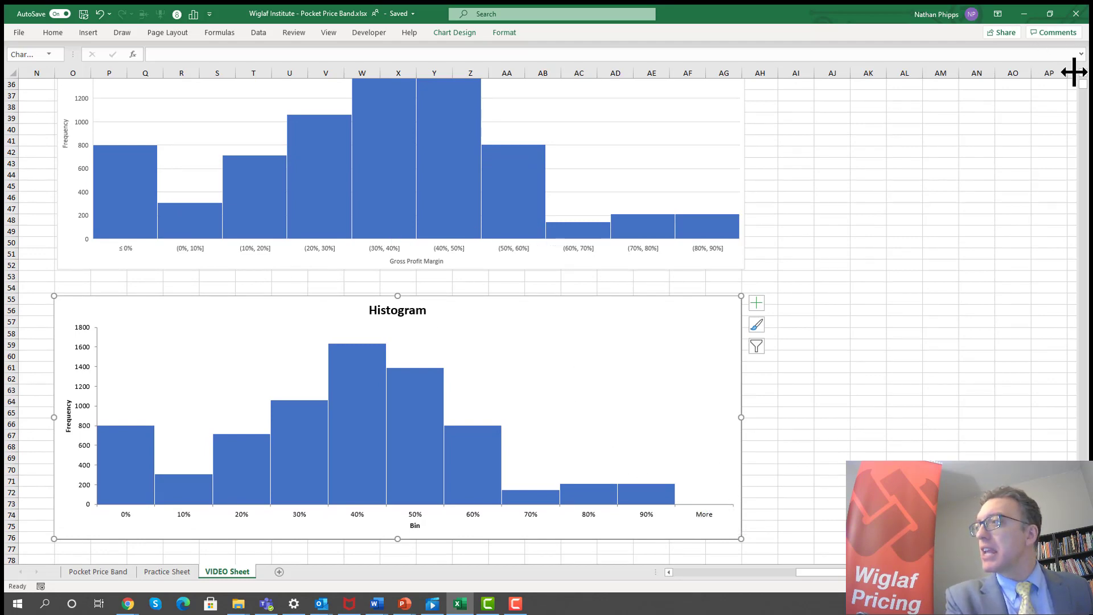
scroll(1083, 71, up, 2)
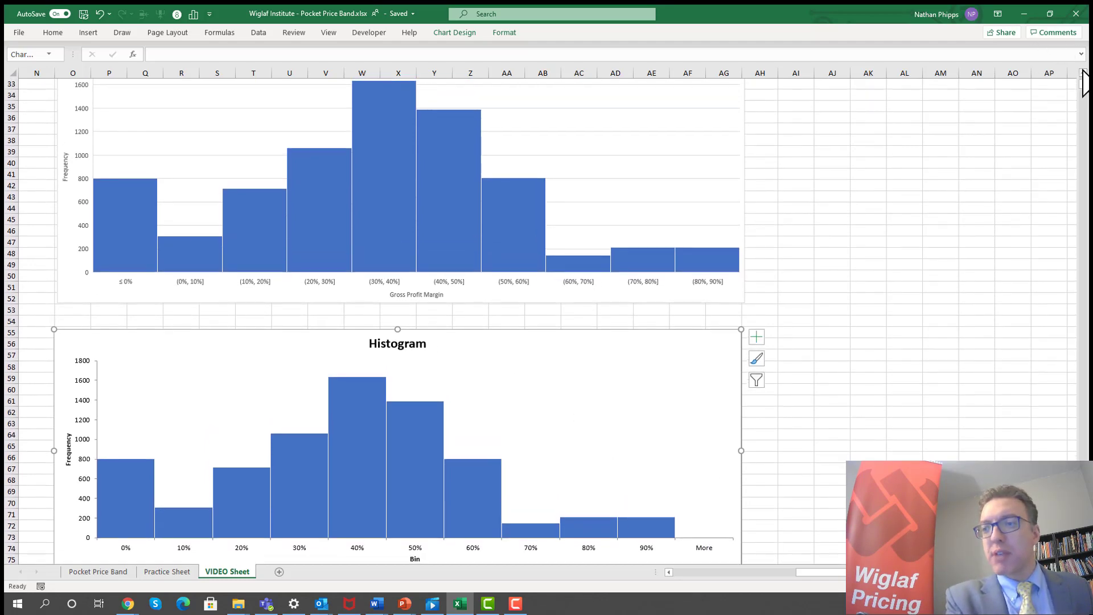
click(1083, 71)
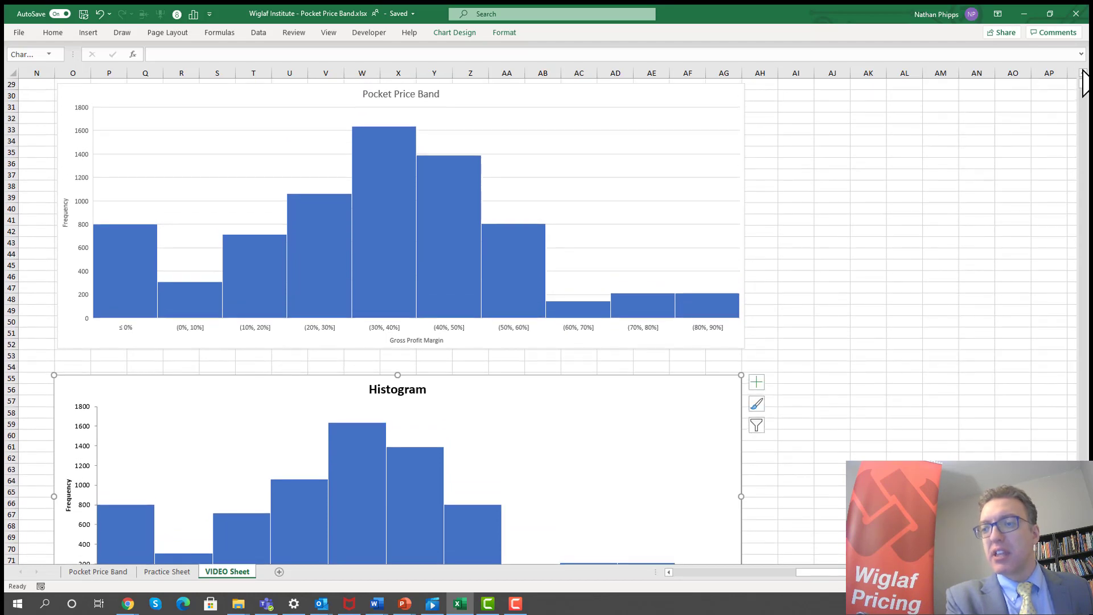
click(1084, 71)
click(1084, 71)
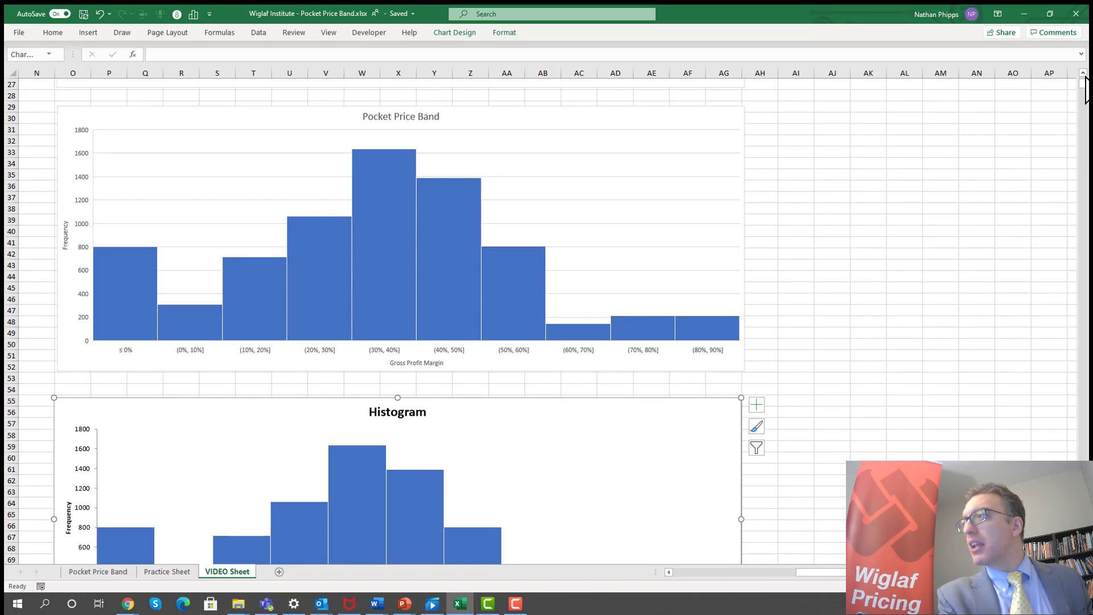
drag(1084, 71, 1083, 71)
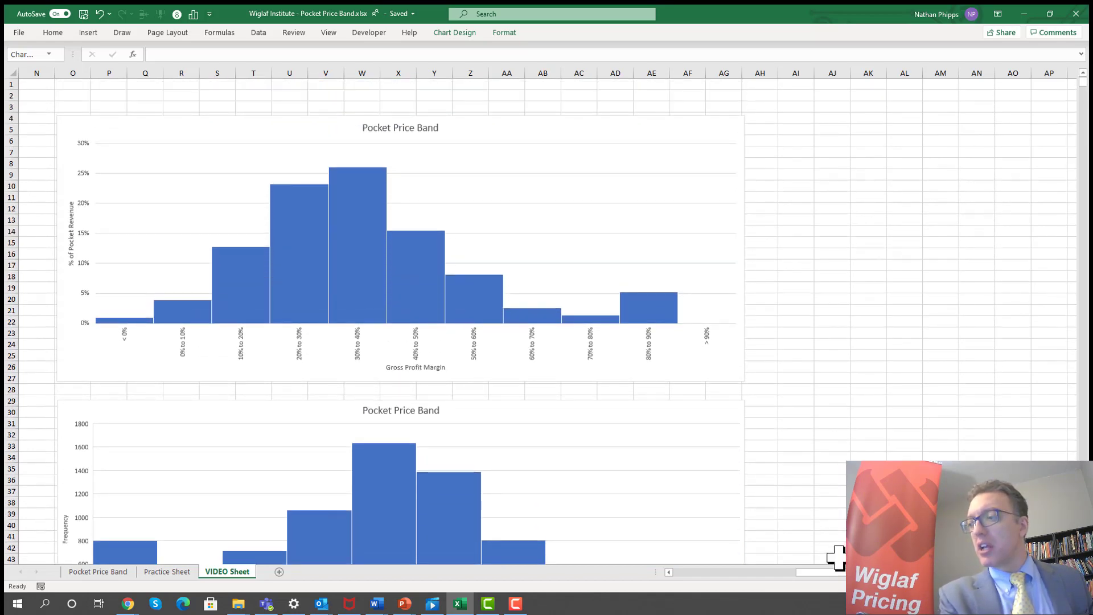
drag(841, 574, 741, 578)
scroll(740, 579, right, 1)
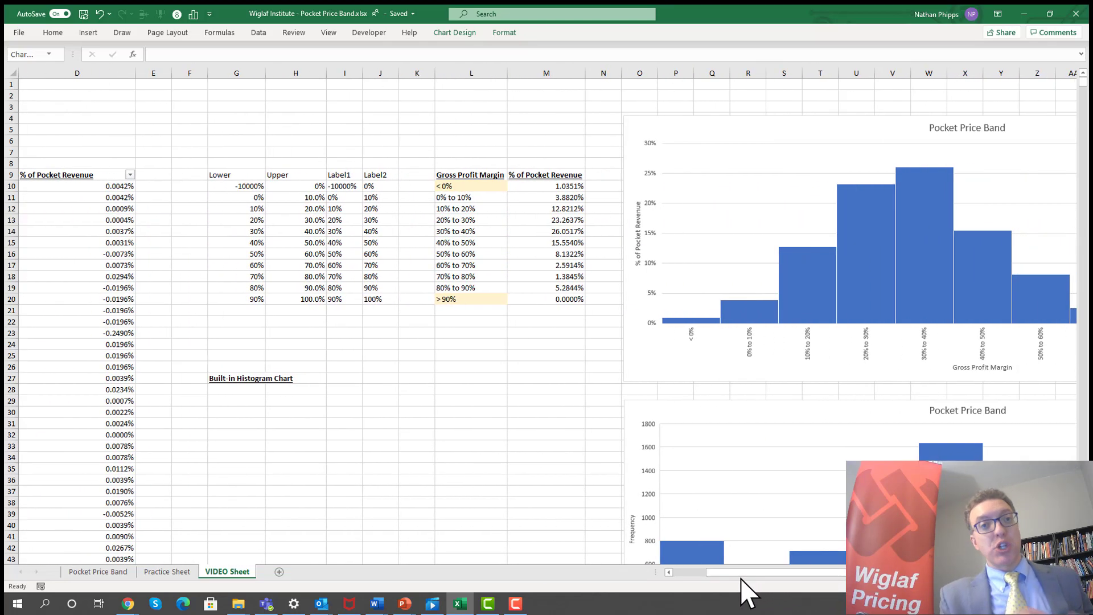